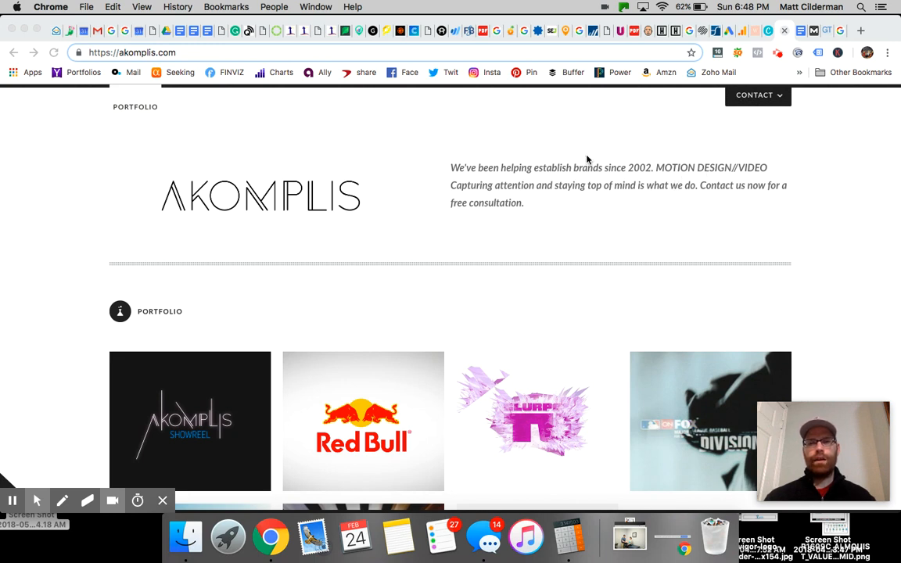
- Switch to the Moz Pro campaign for akomplis and open its dashboard
left_click(813, 31)
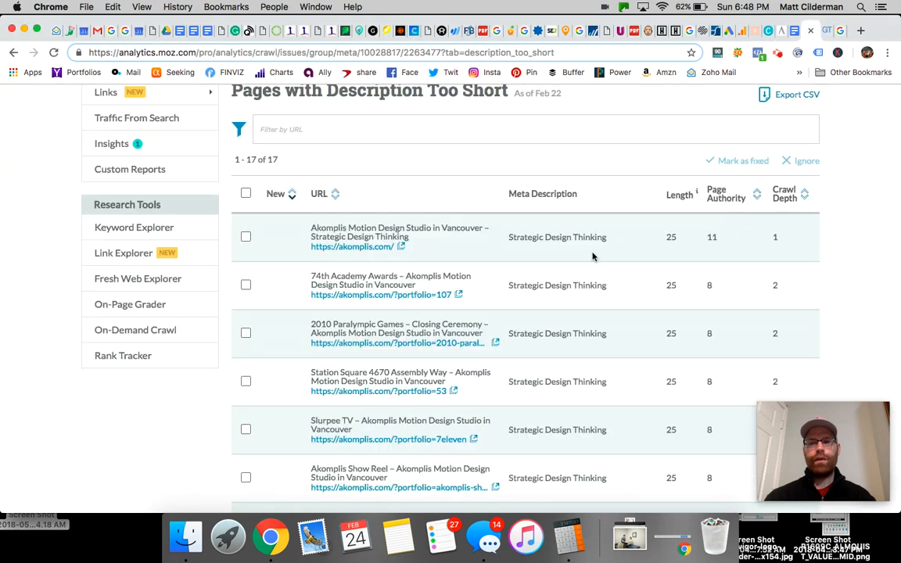
scroll(593, 255, "up", 5)
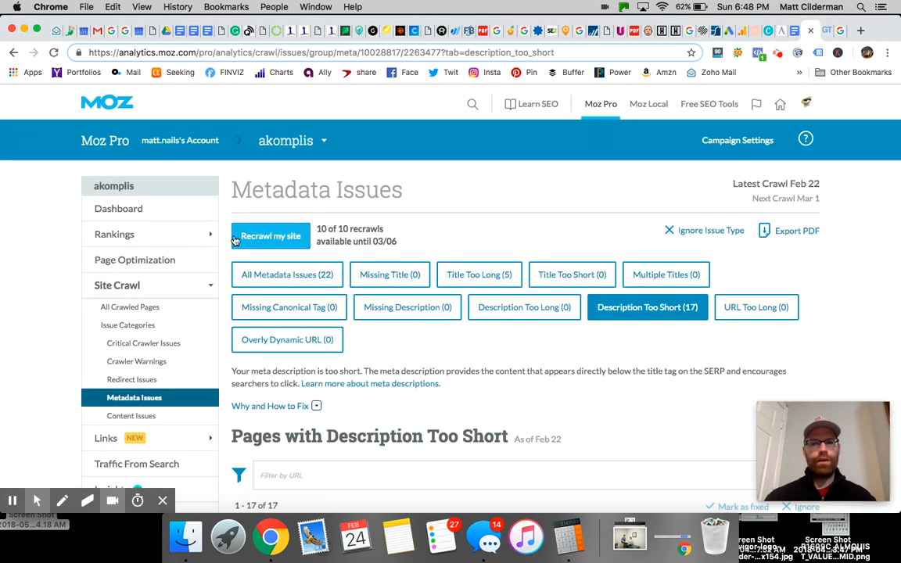
left_click(137, 207)
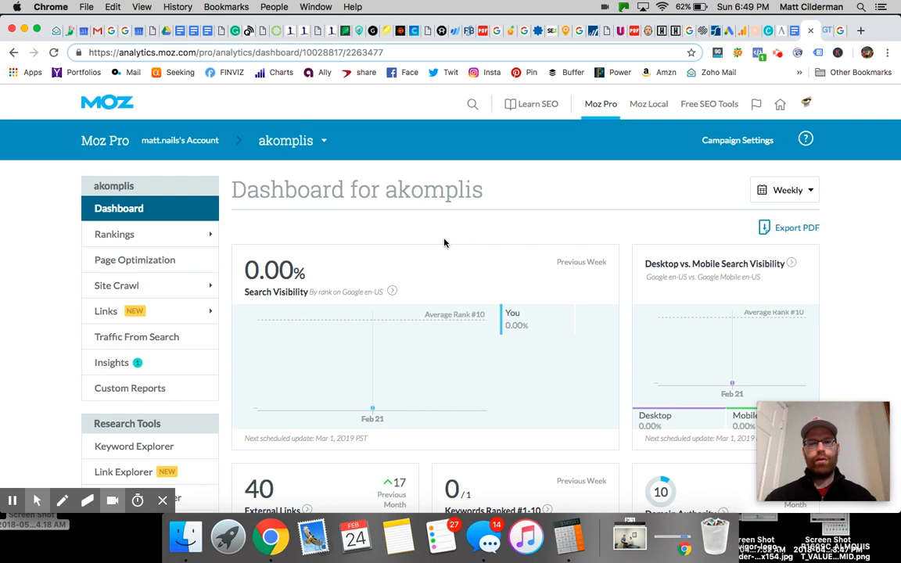
- Open the Site Crawl overview for akomplis and review its issue categories, charts and All Issues breakdown
left_click(159, 285)
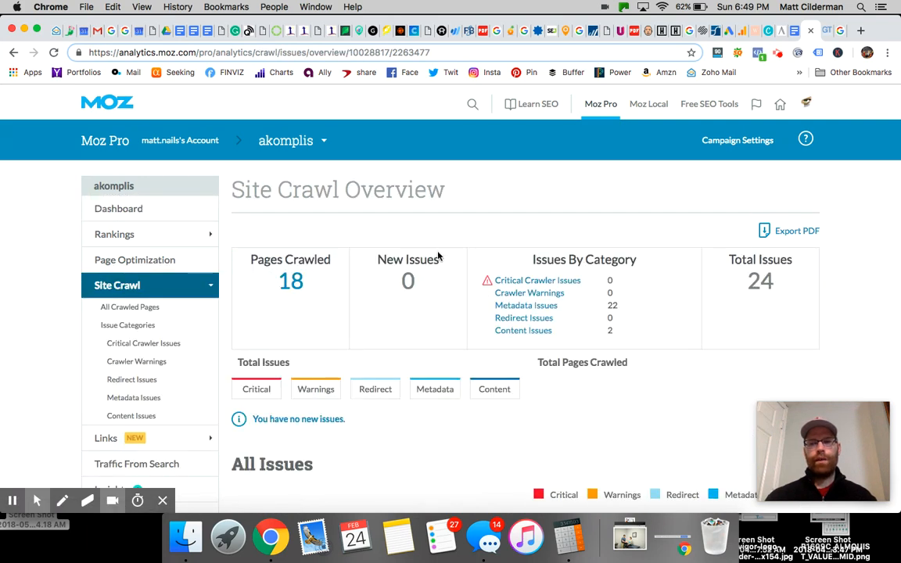
scroll(438, 257, "down", 3)
scroll(438, 257, "down", 1)
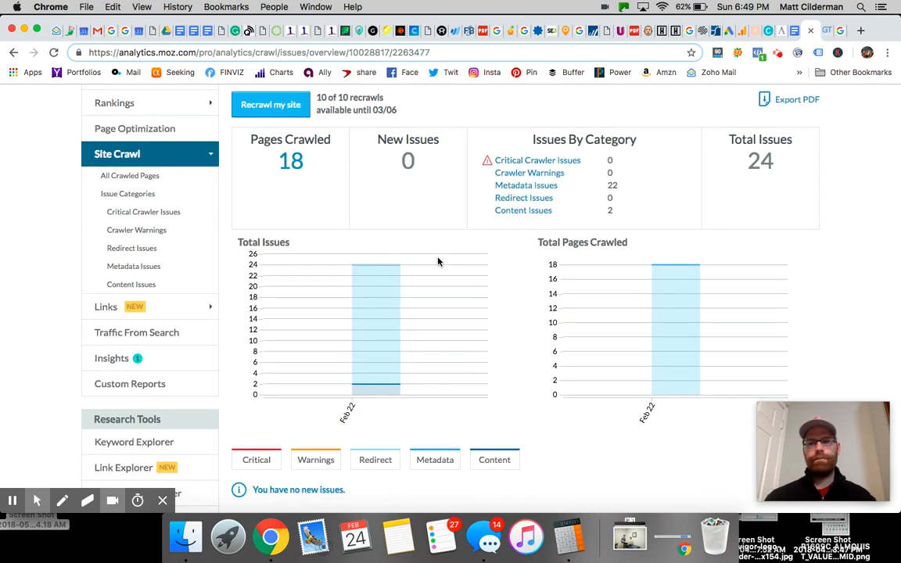
scroll(438, 259, "down", 8)
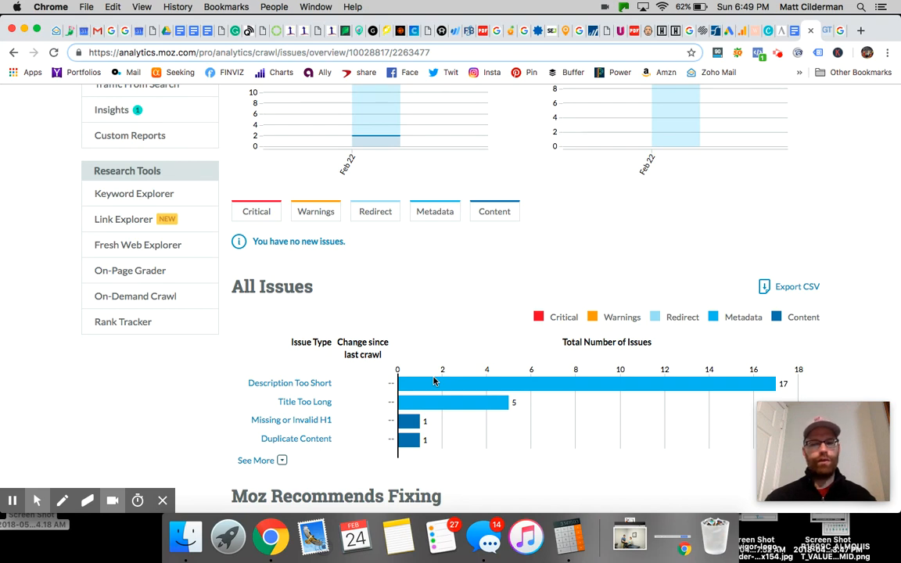
scroll(435, 381, "down", 3)
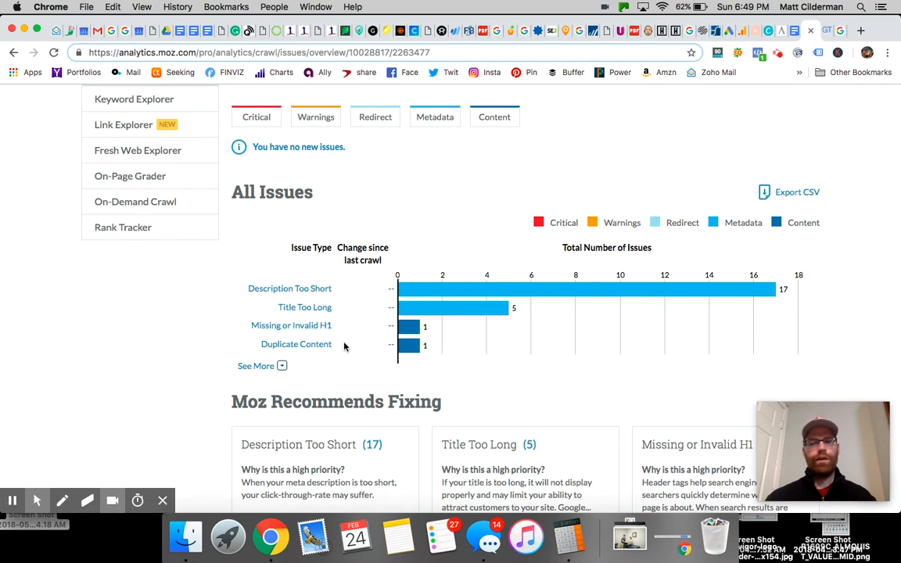
- Open the Description Too Short issue and review the affected pages and their meta descriptions
left_click(313, 291)
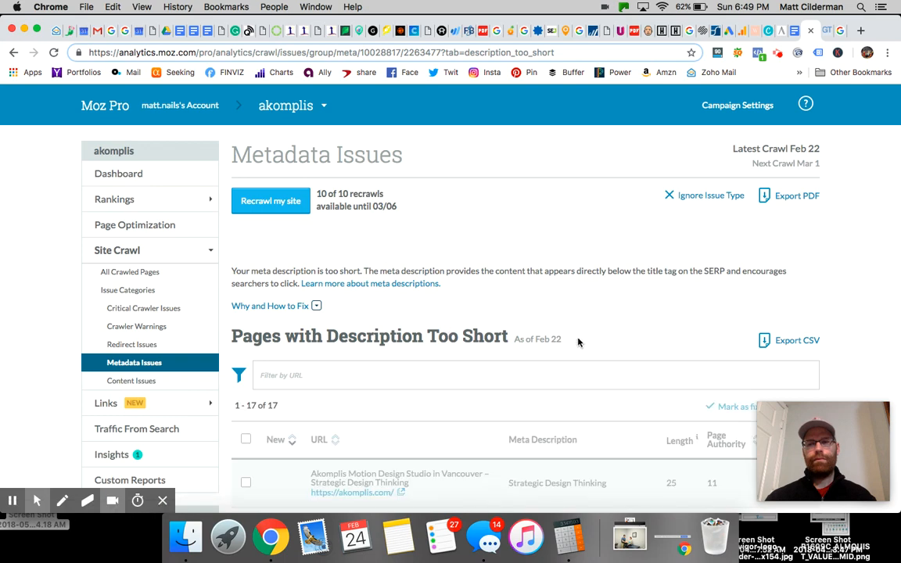
scroll(518, 299, "down", 3)
scroll(517, 295, "up", 1)
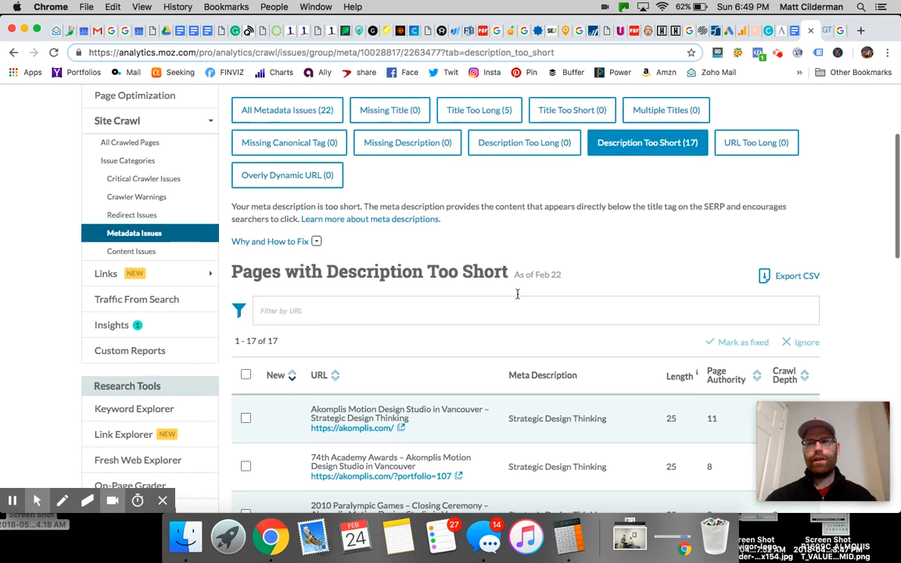
scroll(517, 294, "up", 1)
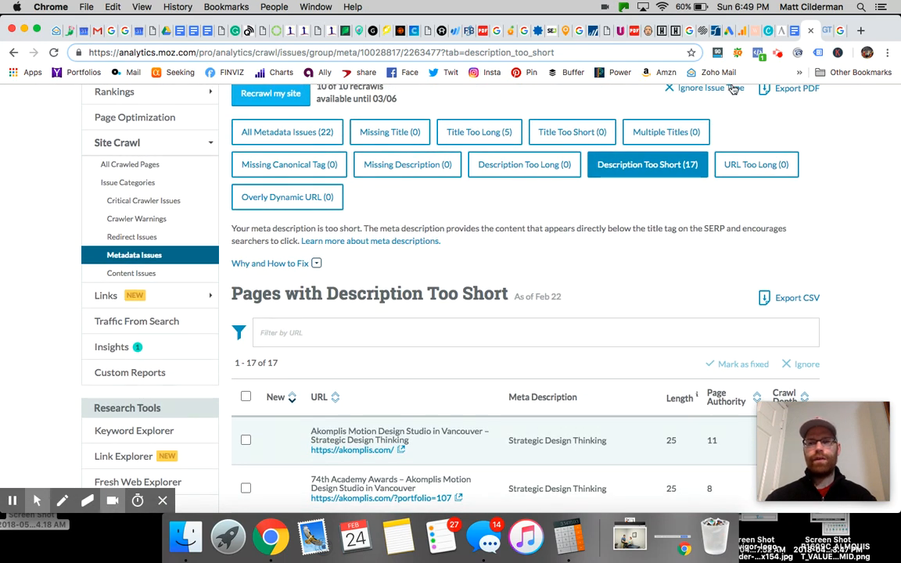
- View the GTmetrix performance report for akomplis.com and review the numbered recommendations outline in Google Docs
left_click(827, 36)
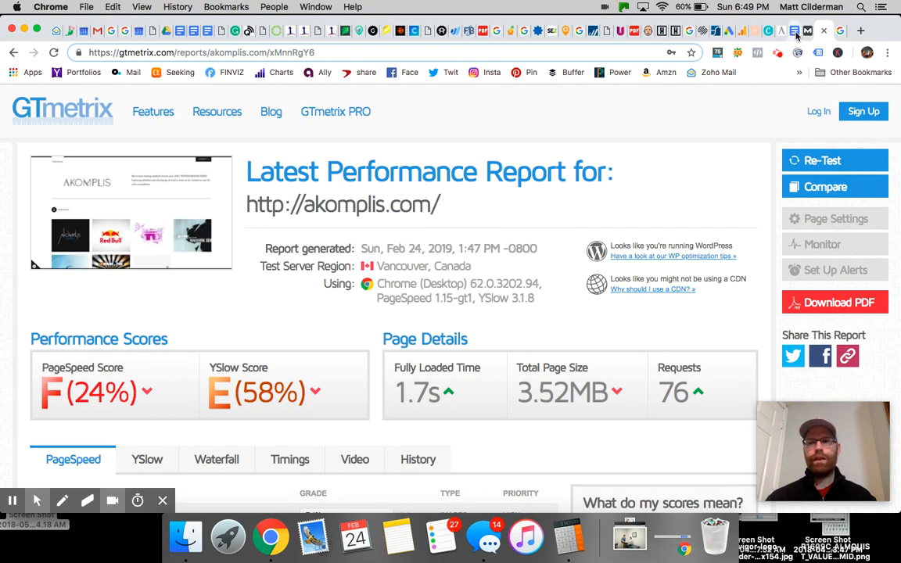
left_click(795, 35)
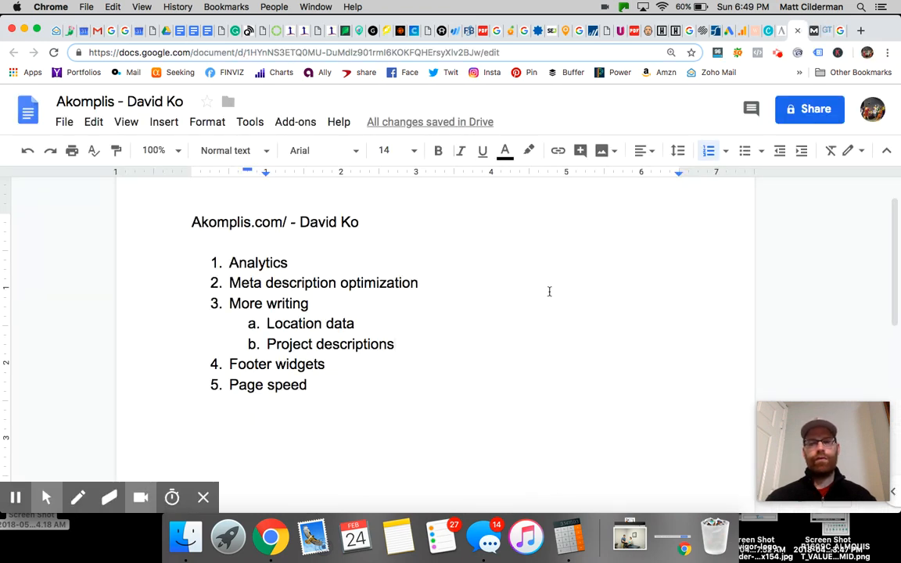
scroll(549, 296, "down", 1)
scroll(549, 297, "down", 2)
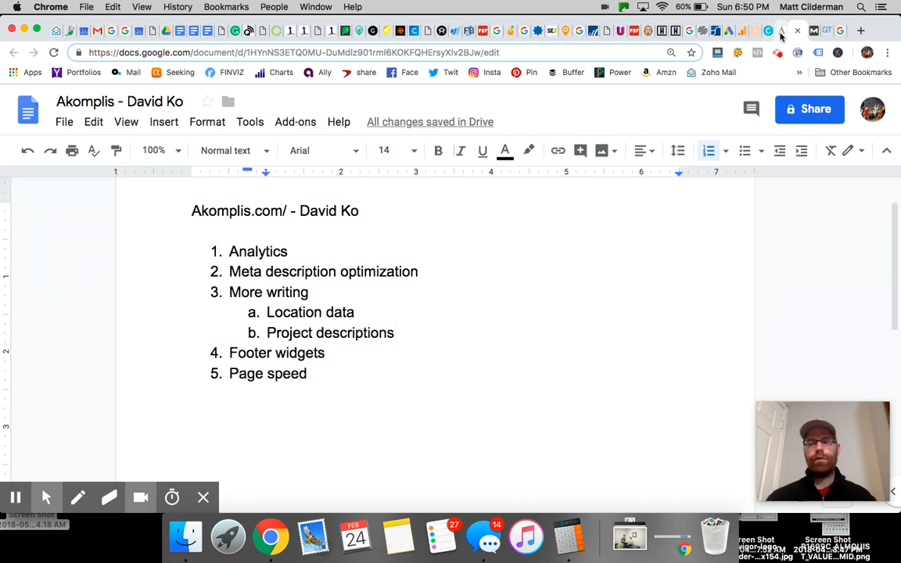
- Return to the akomplis.com homepage and examine its intro text and portfolio grid
left_click(780, 35)
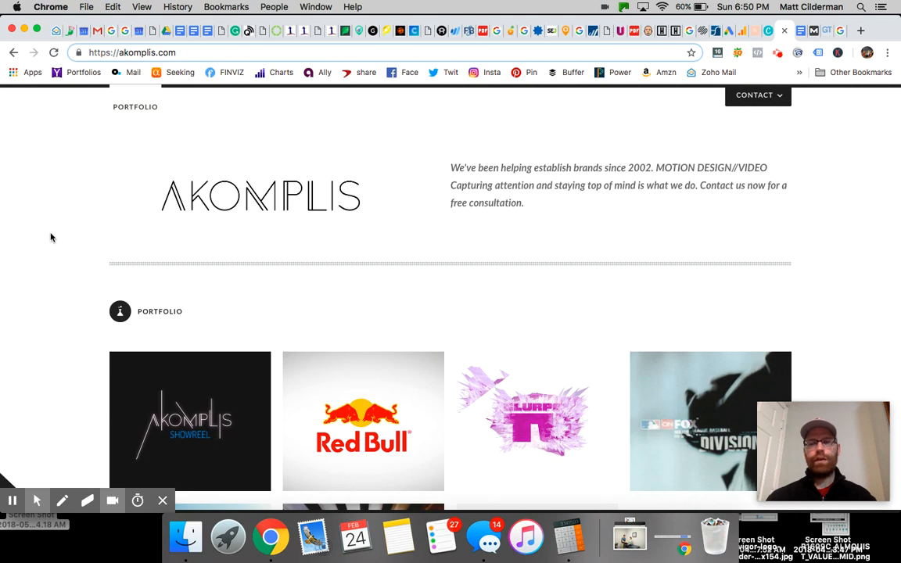
scroll(50, 237, "down", 3)
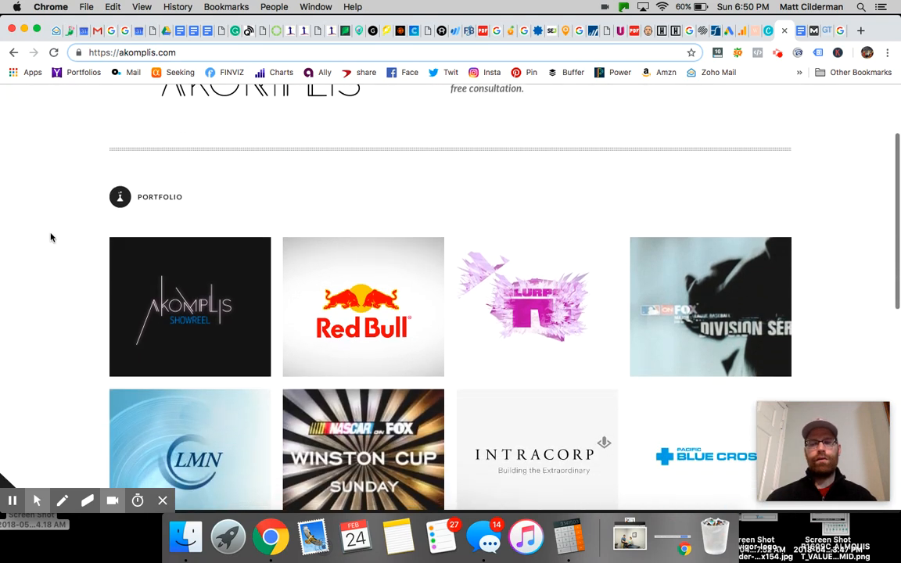
scroll(51, 235, "up", 3)
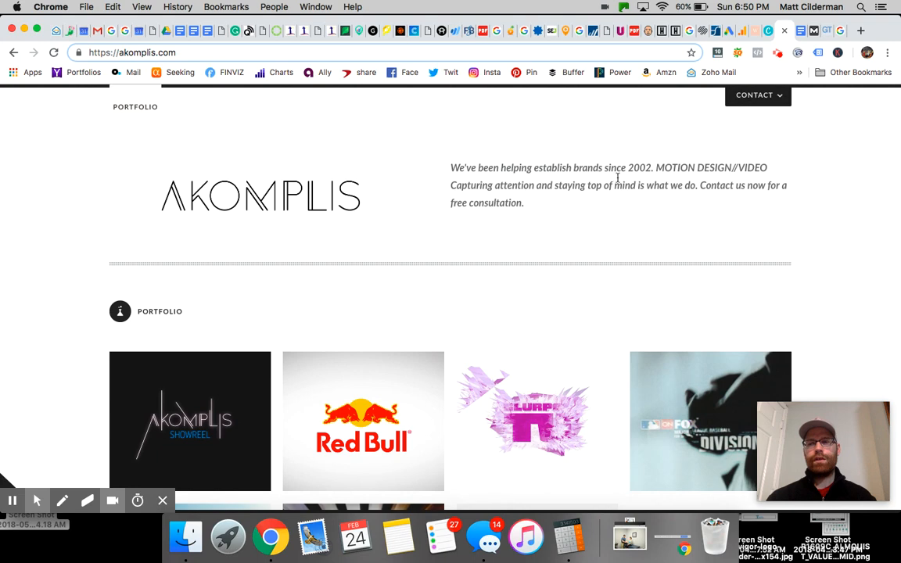
scroll(562, 232, "down", 2)
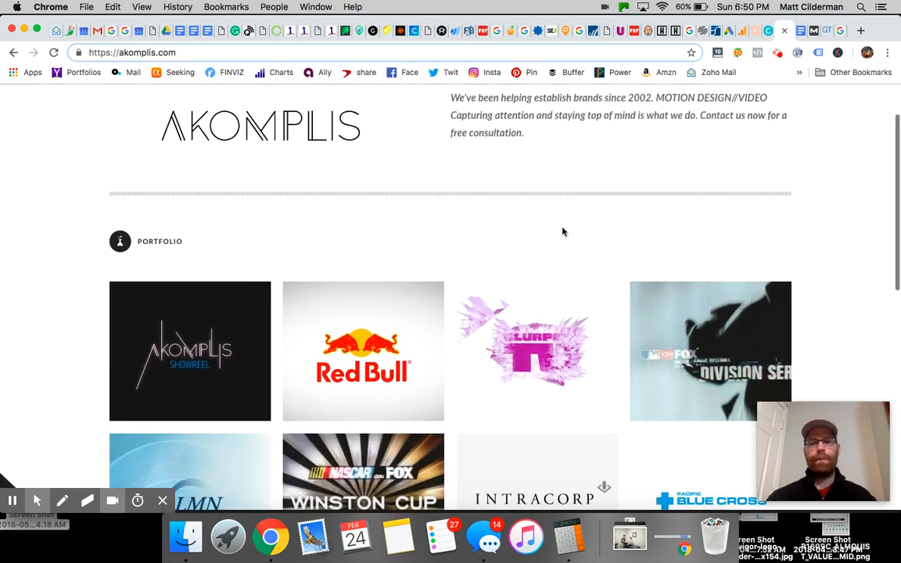
scroll(563, 232, "down", 1)
scroll(562, 232, "down", 1)
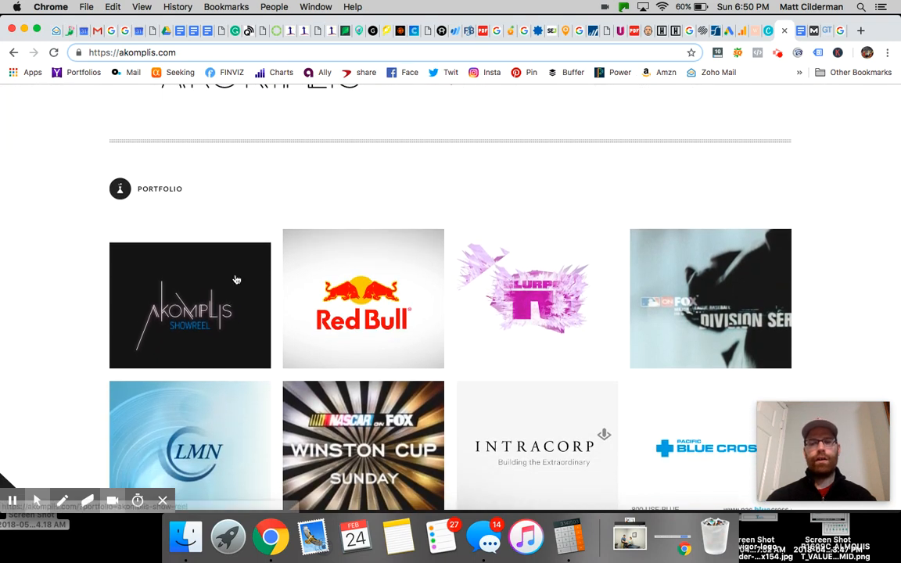
scroll(27, 286, "down", 3)
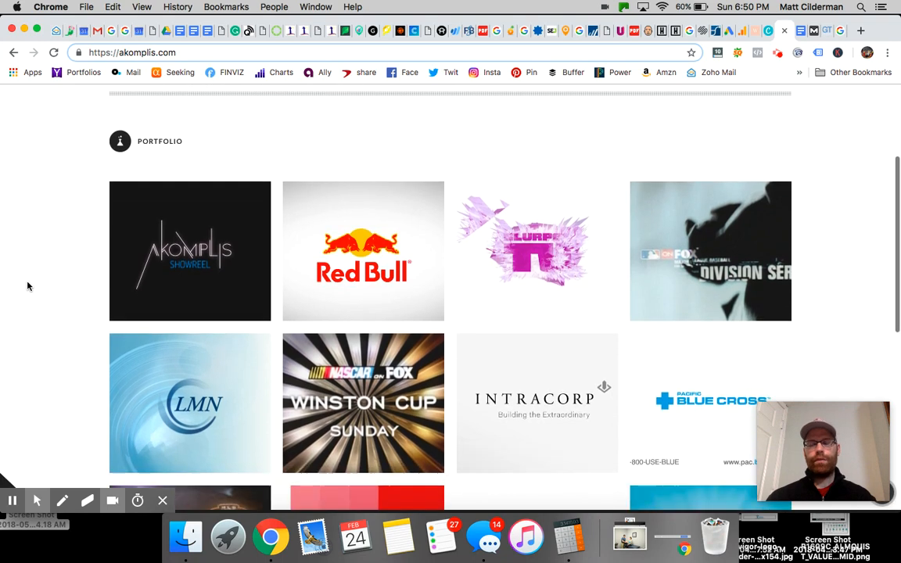
scroll(27, 286, "down", 1)
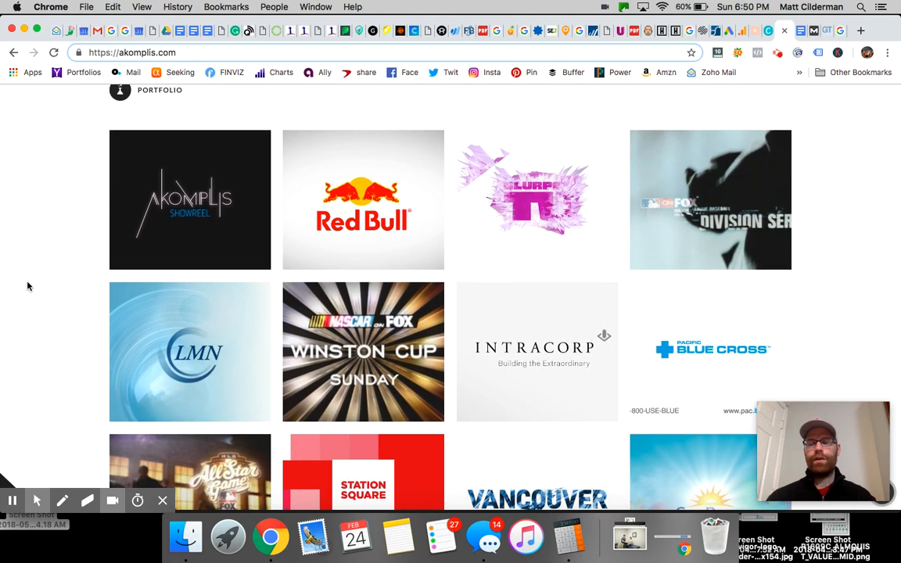
scroll(27, 284, "up", 4)
scroll(27, 283, "up", 2)
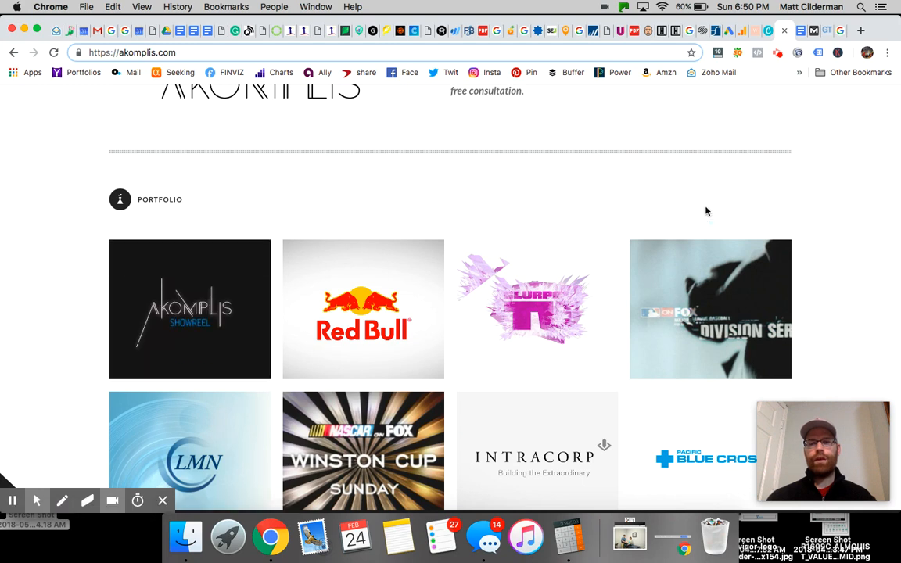
- Open the MLB – Division Series portfolio project and examine its video, project details and the portfolio grid below
scroll(765, 306, "down", 4)
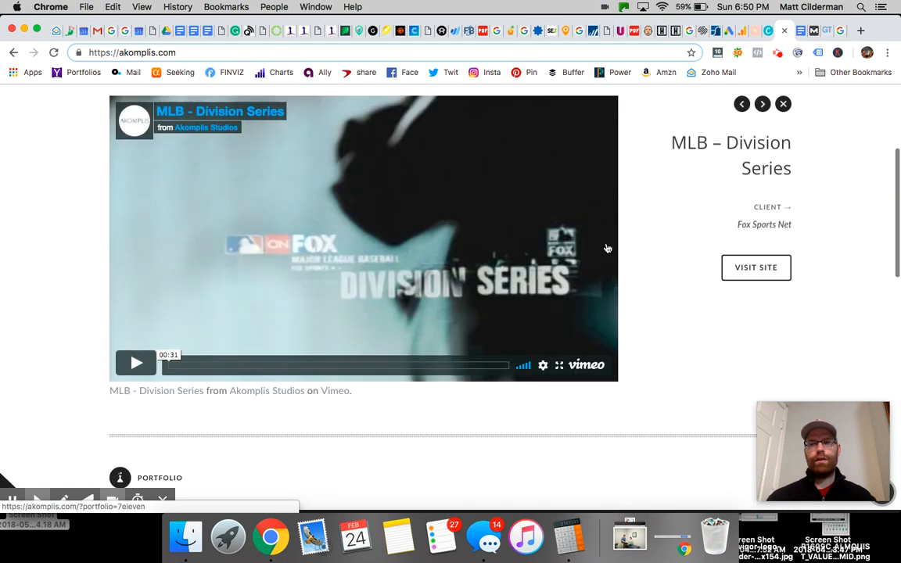
scroll(607, 248, "down", 5)
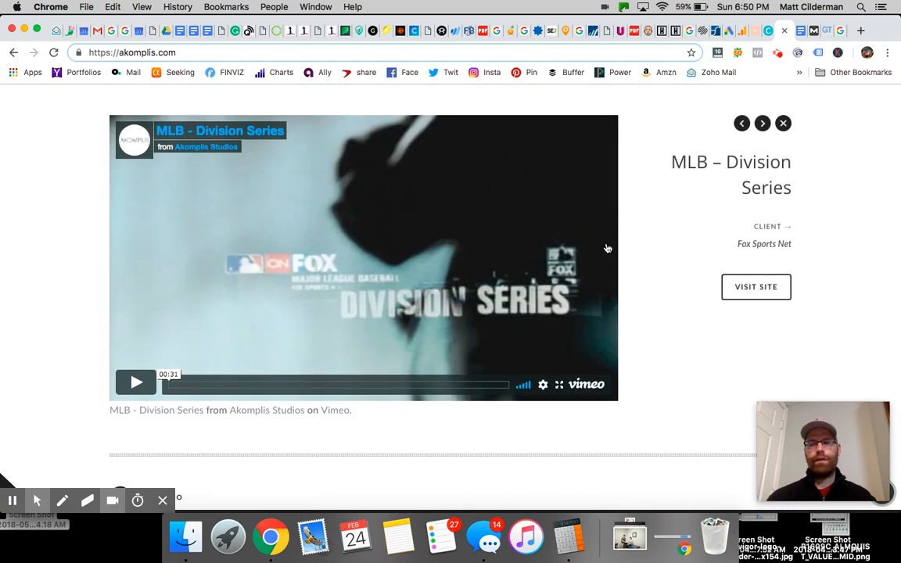
scroll(606, 246, "up", 6)
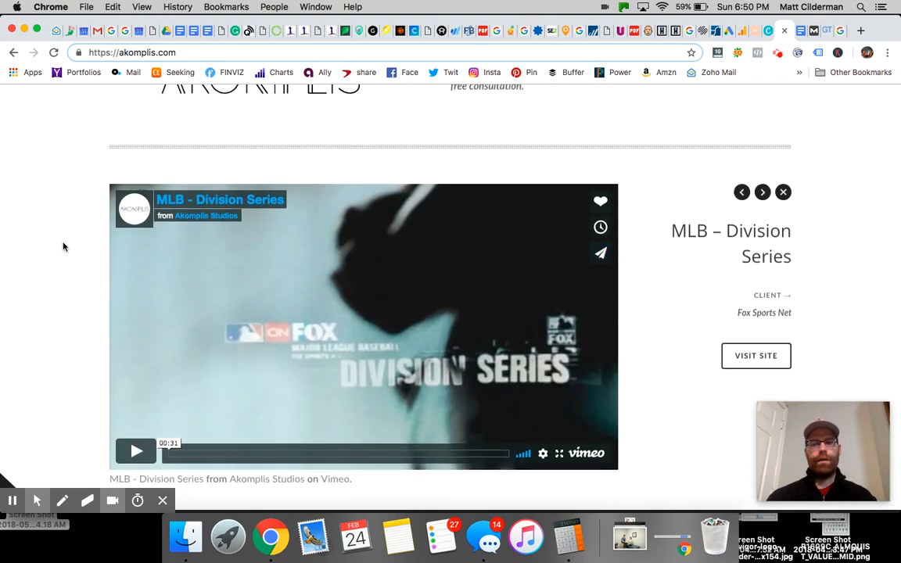
scroll(63, 246, "down", 1)
scroll(63, 247, "down", 4)
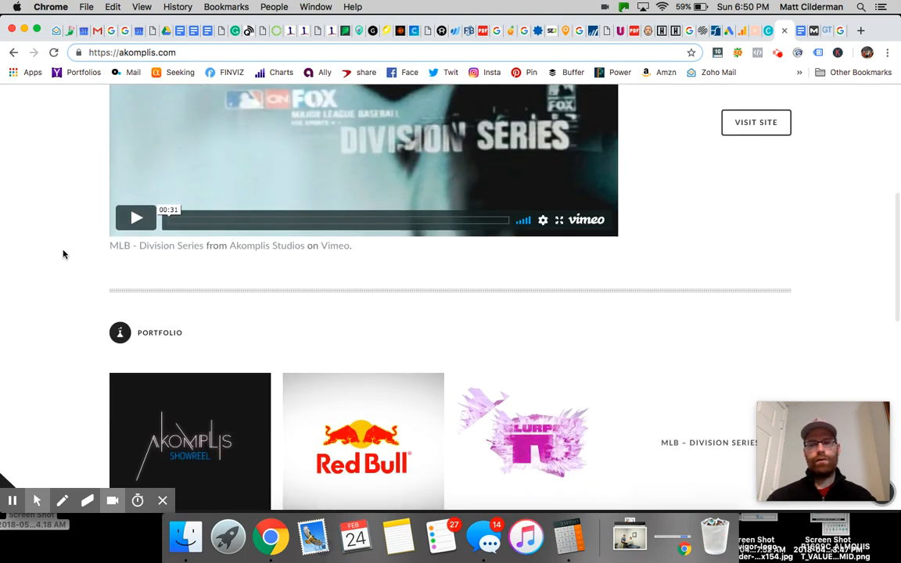
scroll(63, 249, "down", 3)
scroll(63, 254, "down", 4)
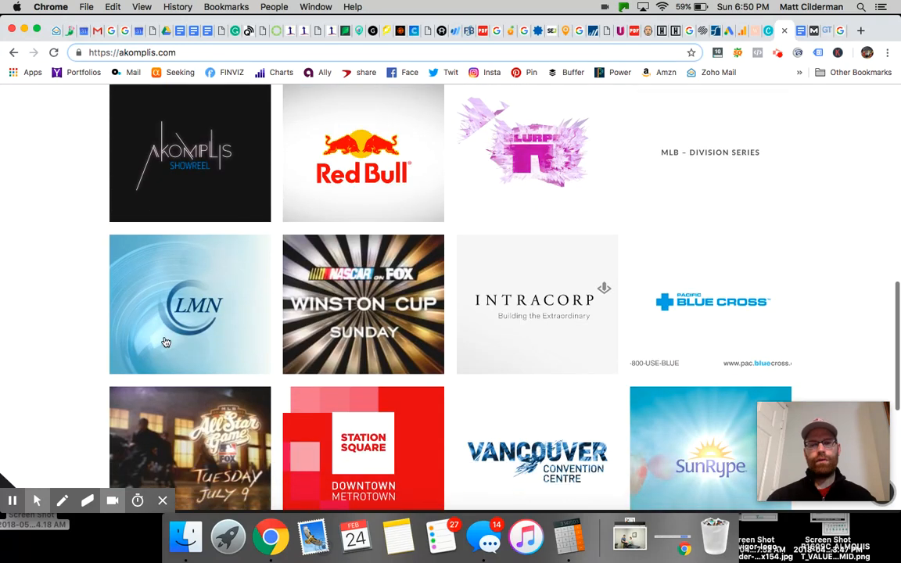
- Hide the recorder toolbar, expand the site's footer to examine its four widget areas, and collapse it again
left_click(164, 501)
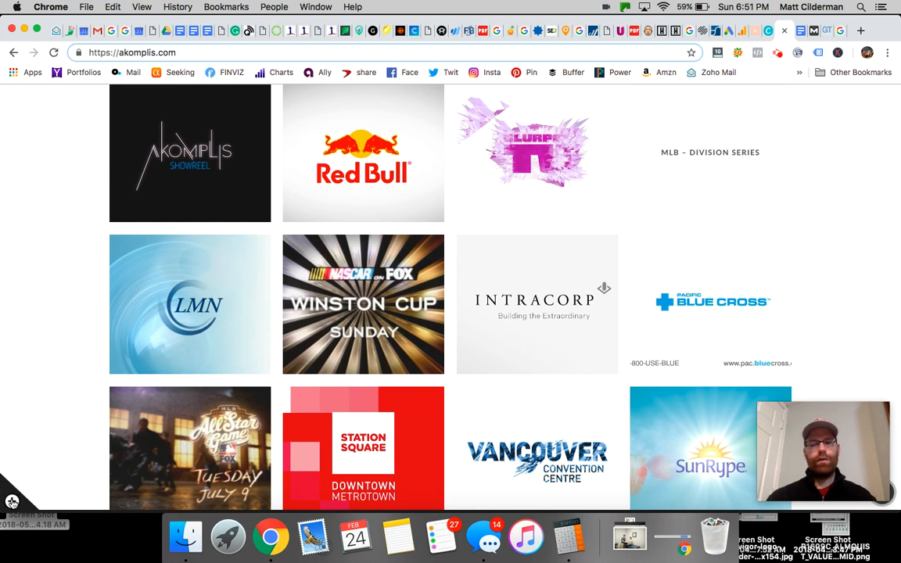
left_click(12, 501)
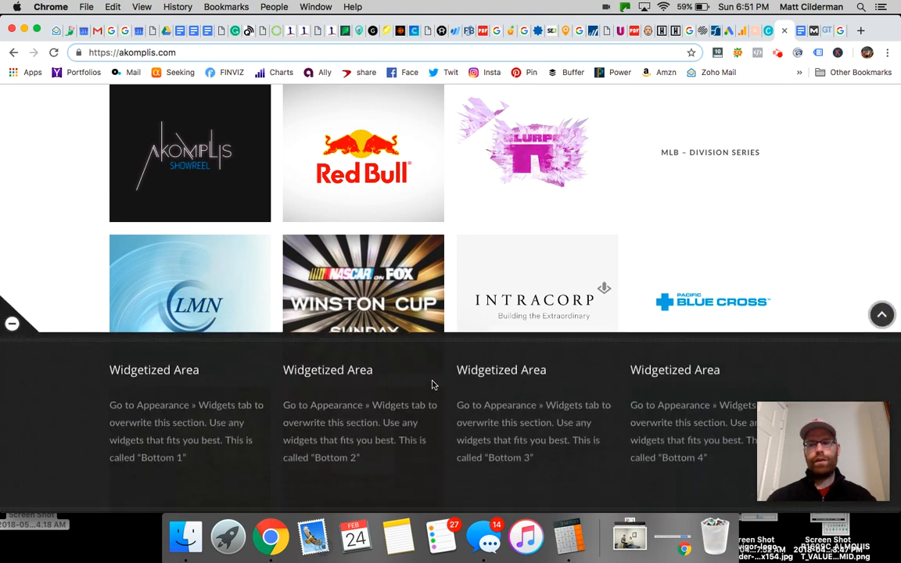
scroll(433, 385, "down", 2)
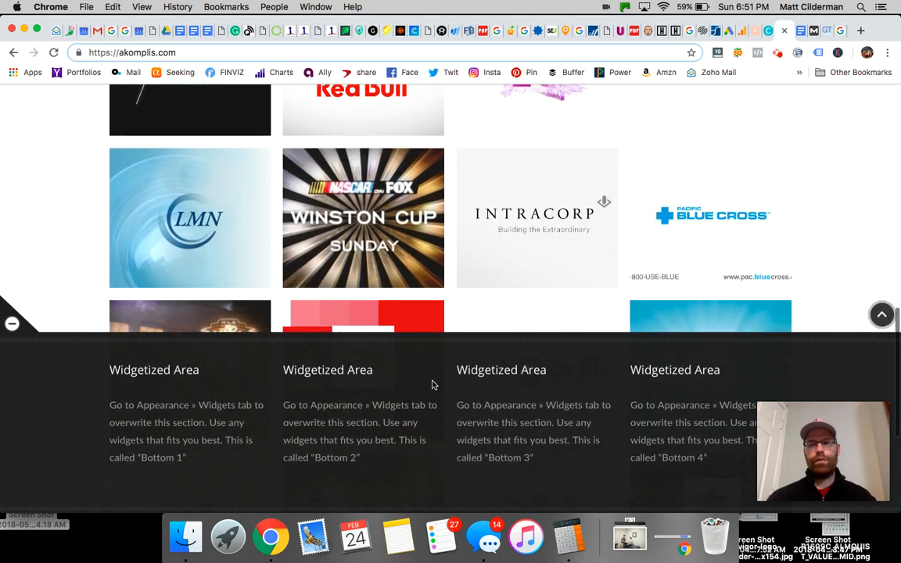
scroll(433, 373, "up", 1)
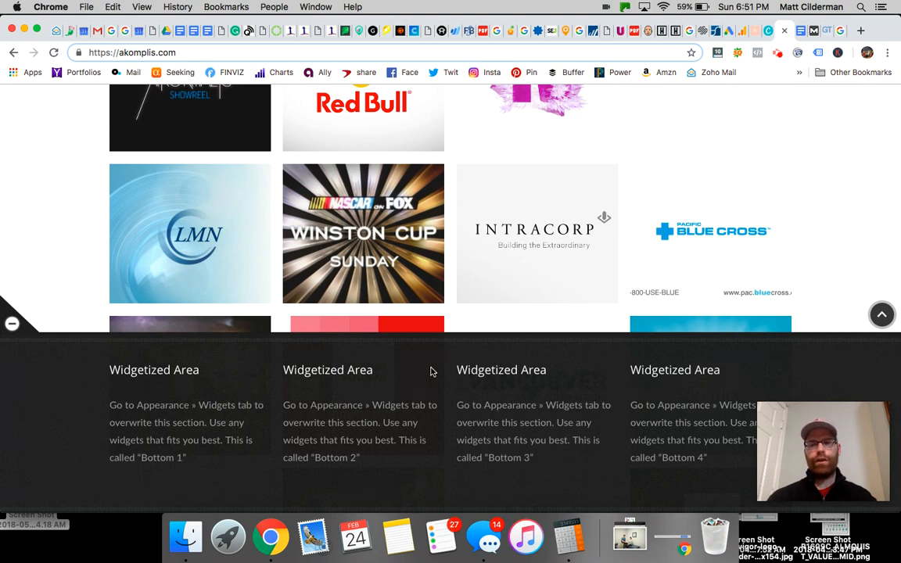
left_click(12, 323)
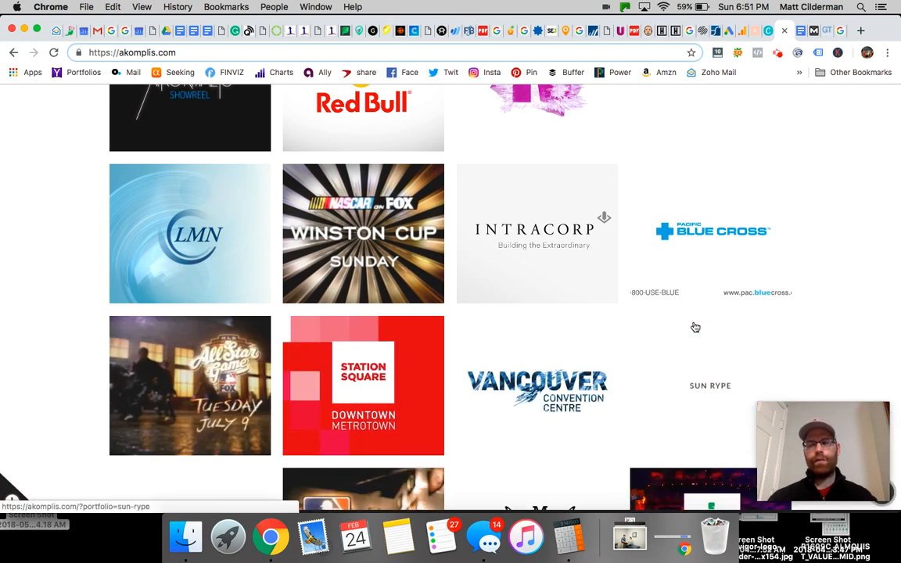
- Review the page from the portfolio grid back up past the MLB – Division Series project to the site's intro text
scroll(693, 326, "up", 5)
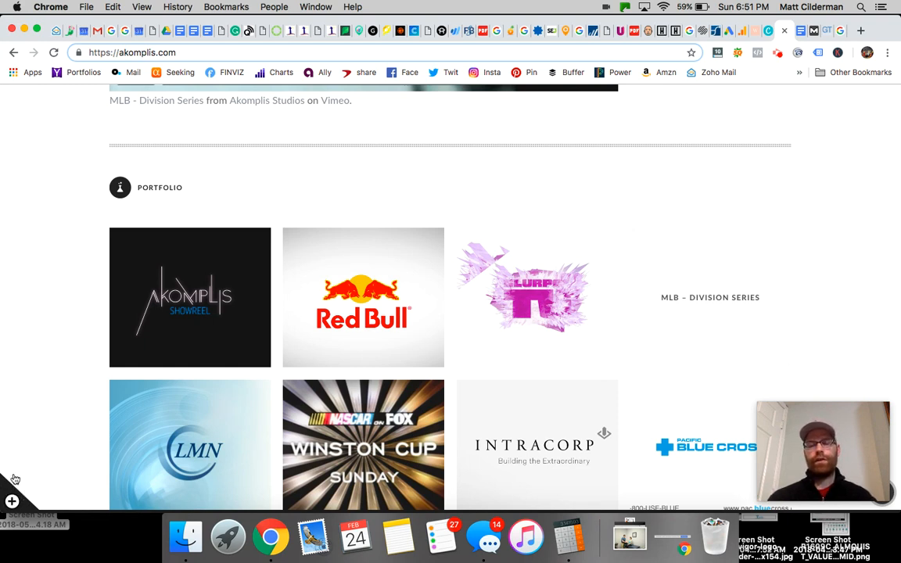
scroll(36, 373, "up", 5)
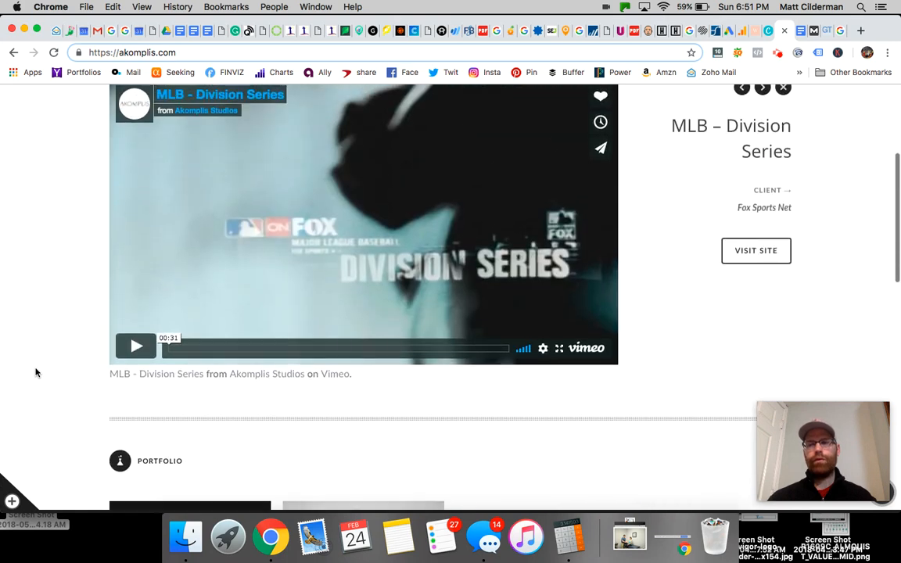
scroll(35, 373, "up", 3)
scroll(35, 375, "down", 1)
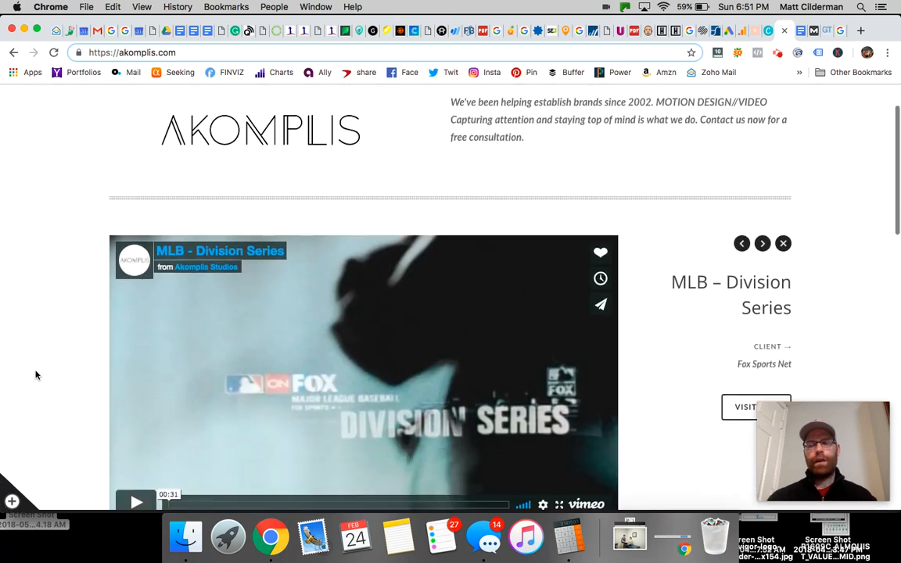
scroll(35, 375, "down", 1)
scroll(35, 376, "up", 3)
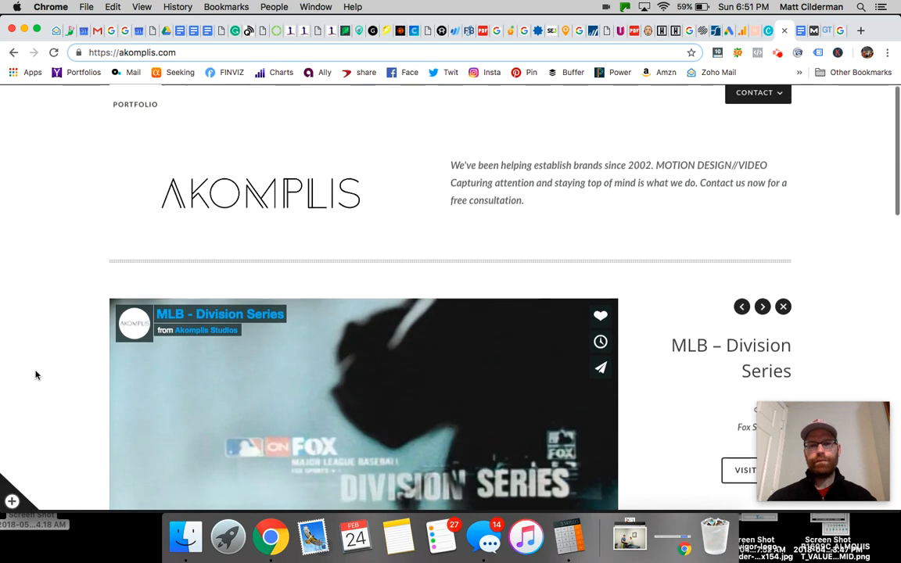
- Check the akomplis.com homepage for tracking tags with Google Tag Assistant and dismiss its tag analysis
scroll(35, 376, "down", 1)
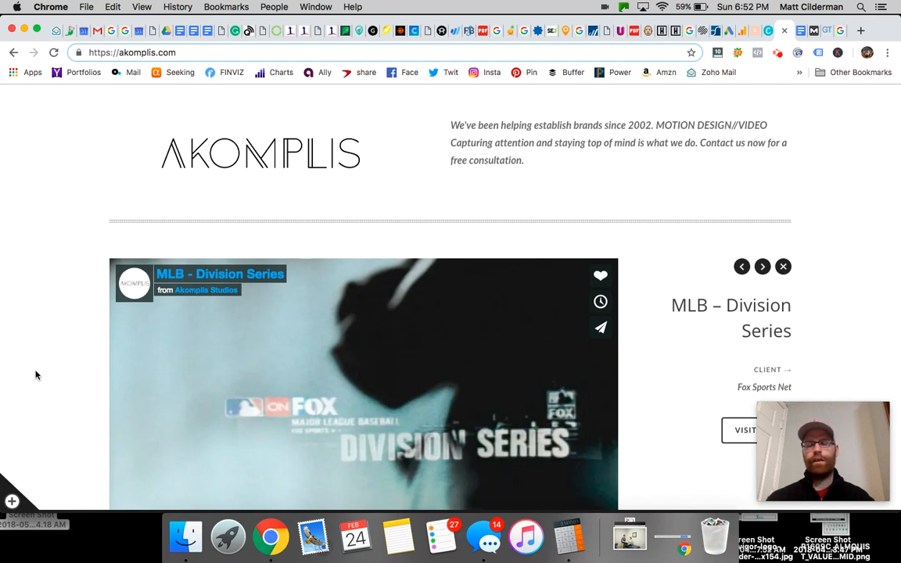
scroll(39, 288, "up", 2)
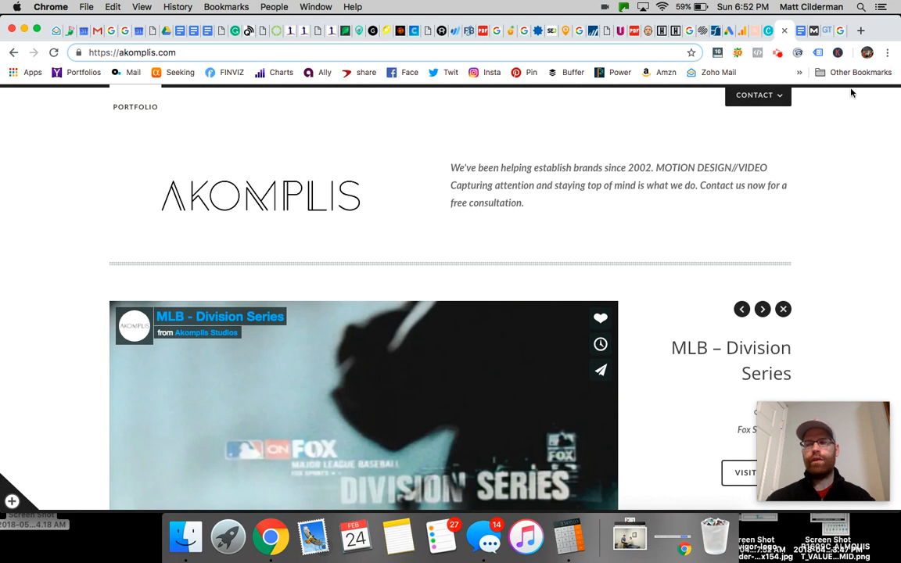
left_click(818, 52)
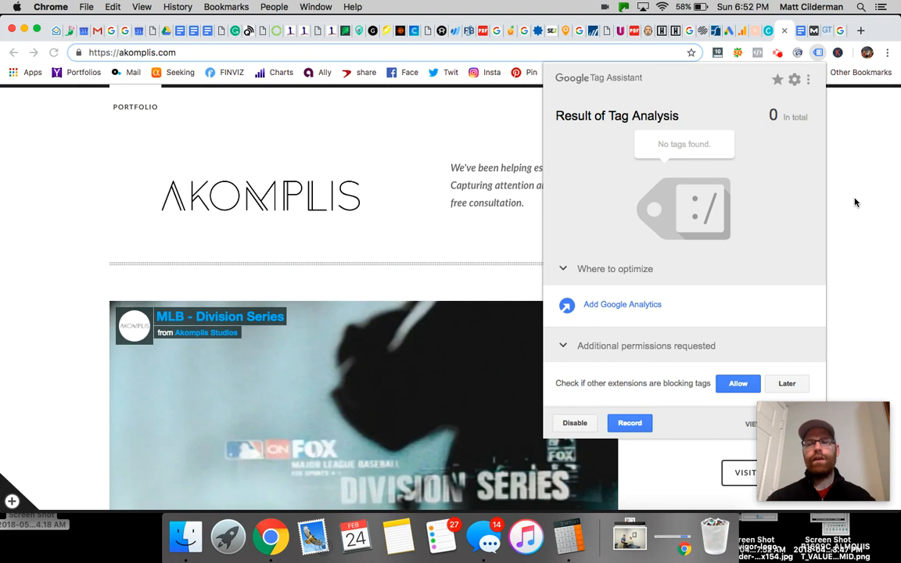
left_click(793, 212)
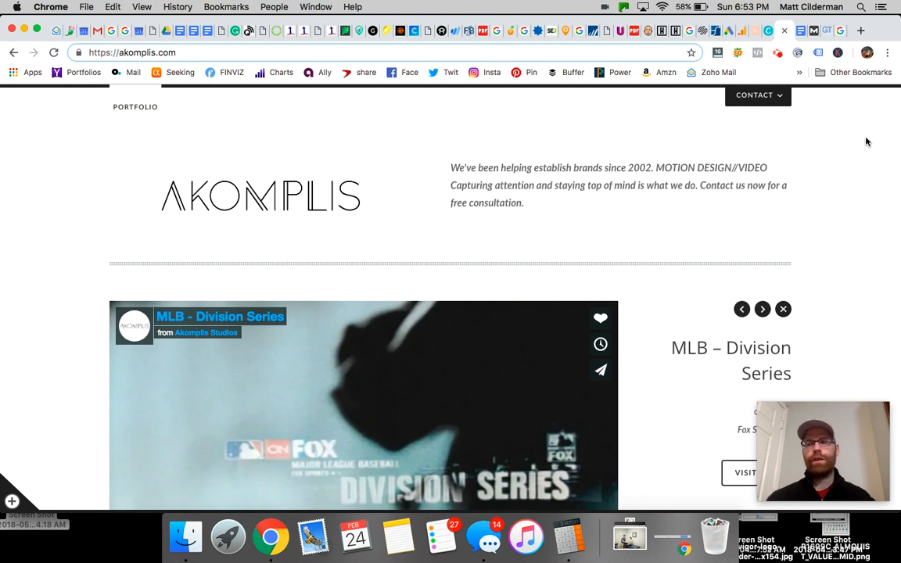
- Consult the audit outline document, return to akomplis.com and examine the page down to its portfolio grid
left_click(799, 31)
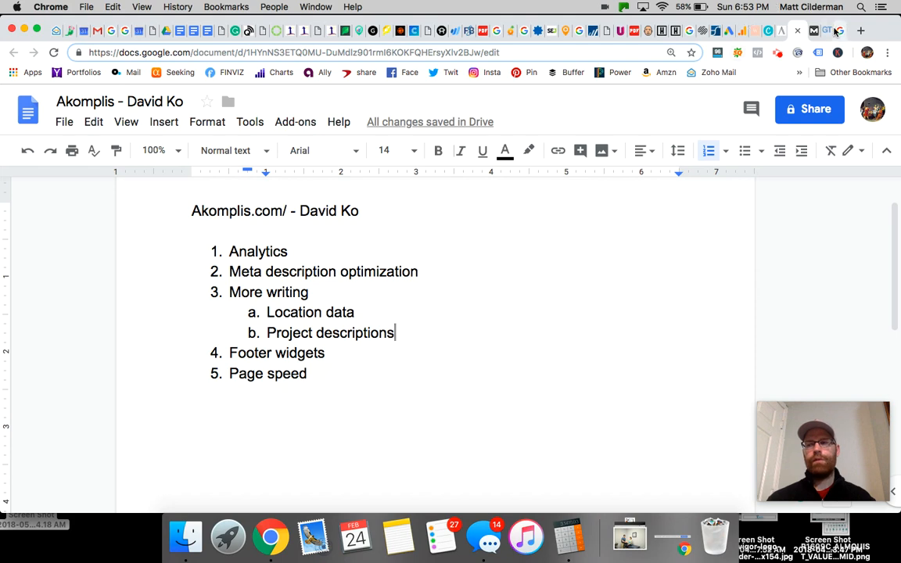
left_click(781, 31)
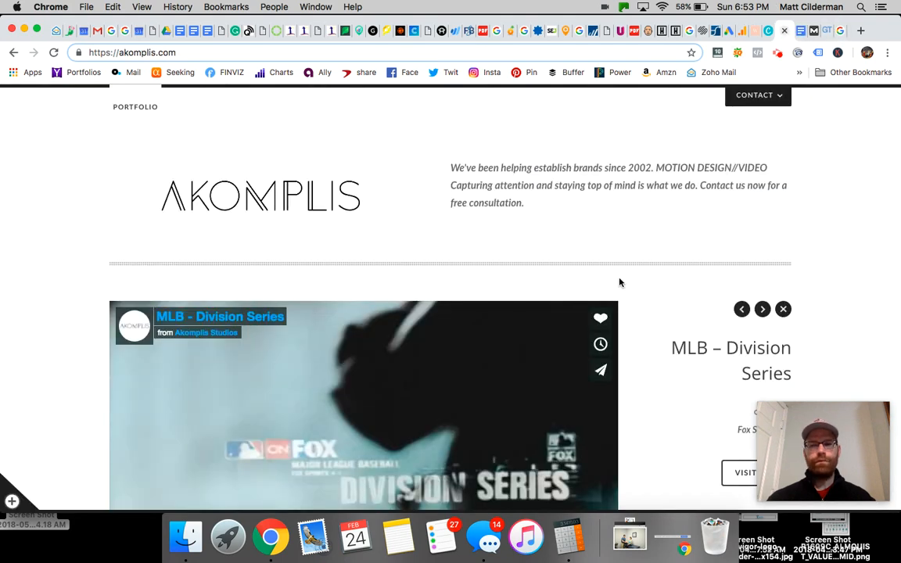
scroll(56, 263, "down", 5)
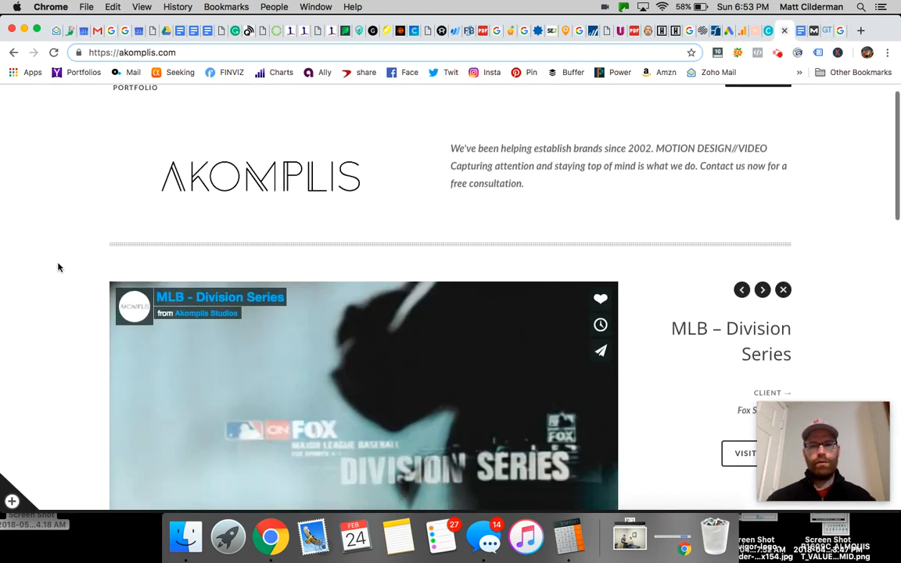
scroll(56, 264, "down", 3)
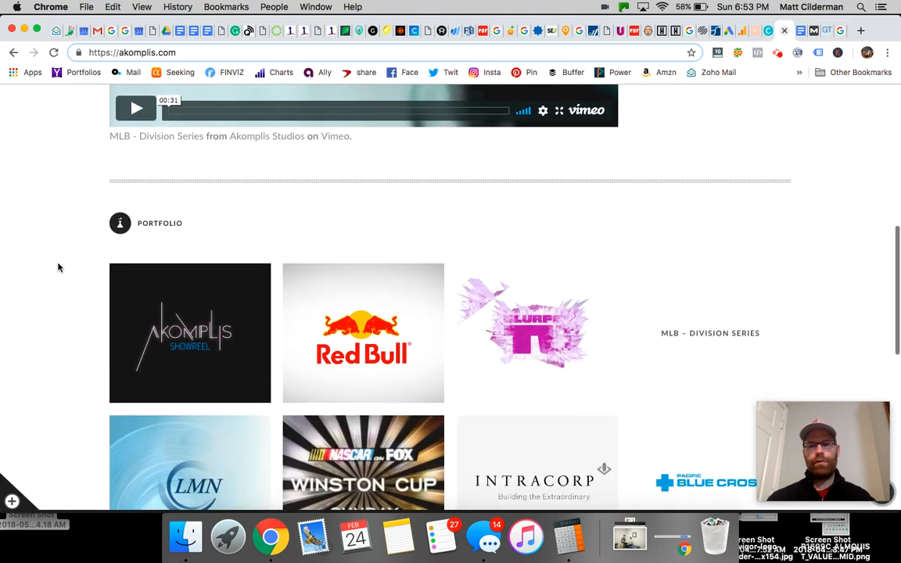
left_click(694, 293)
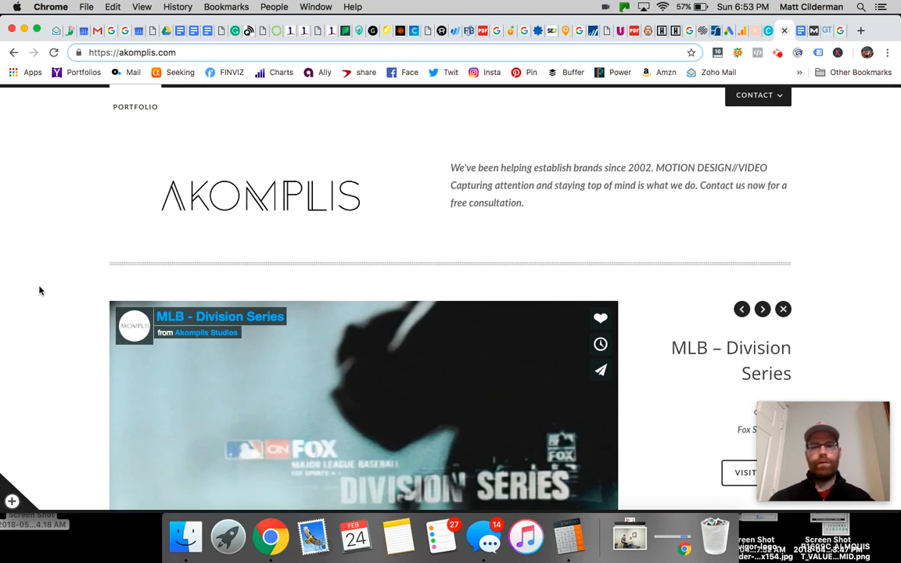
- Examine the MLB – Division Series video, its client details and the start of the portfolio grid for missing written content
scroll(46, 290, "down", 3)
scroll(47, 290, "down", 3)
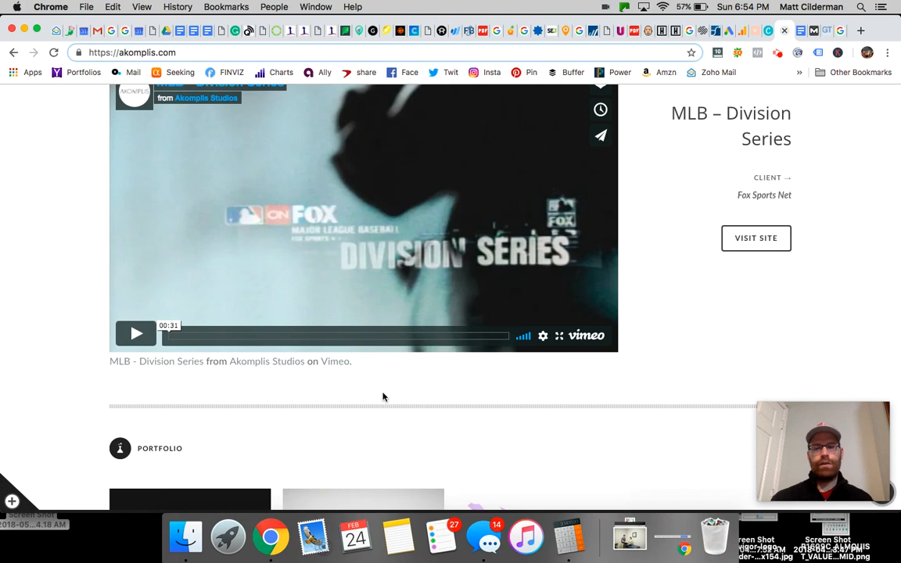
scroll(102, 341, "down", 5)
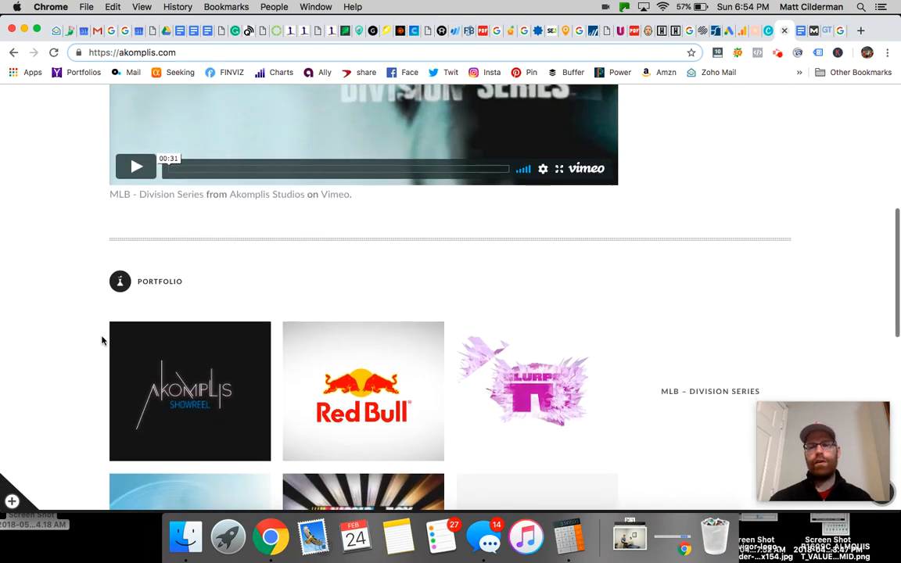
scroll(102, 340, "up", 7)
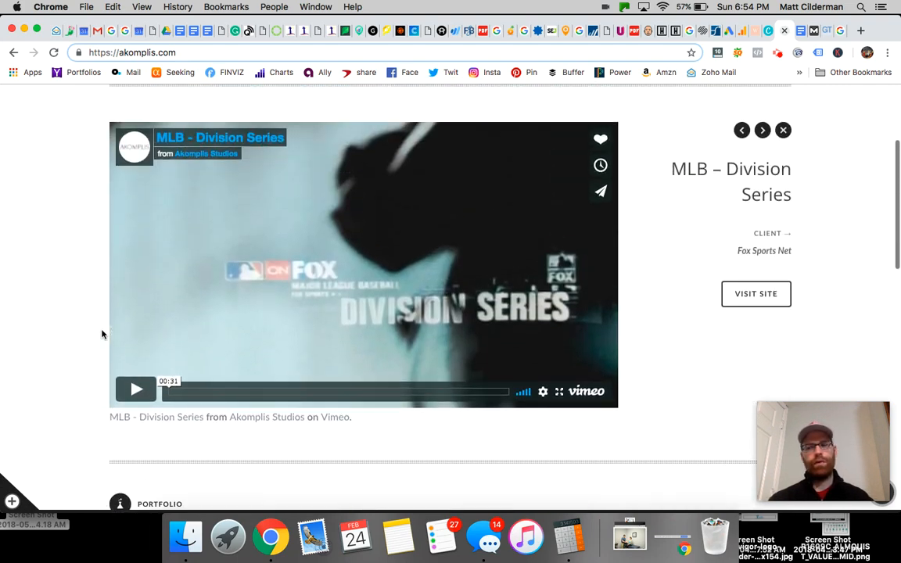
scroll(102, 334, "up", 4)
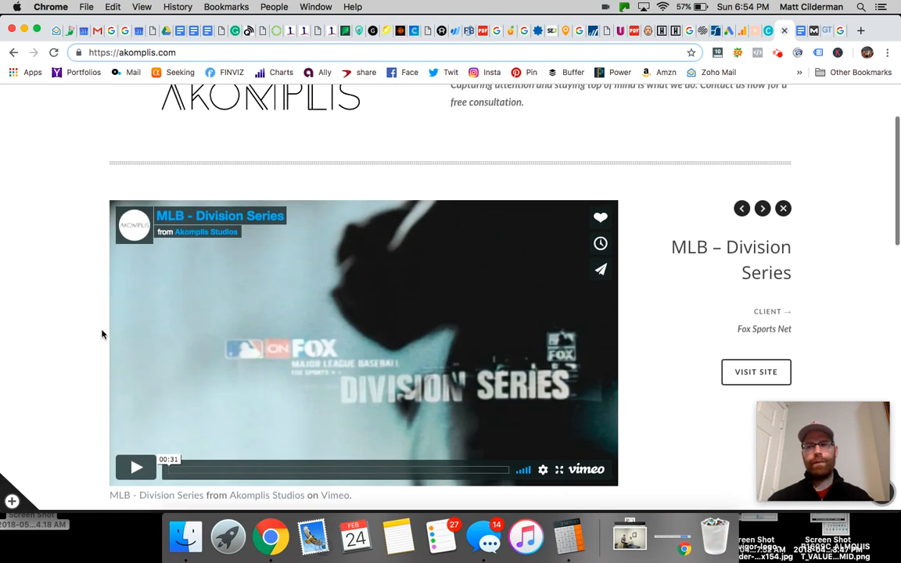
- Consult the audit outline and the Google result for akomplis, and examine Moz's list of pages with too-short meta descriptions
left_click(802, 35)
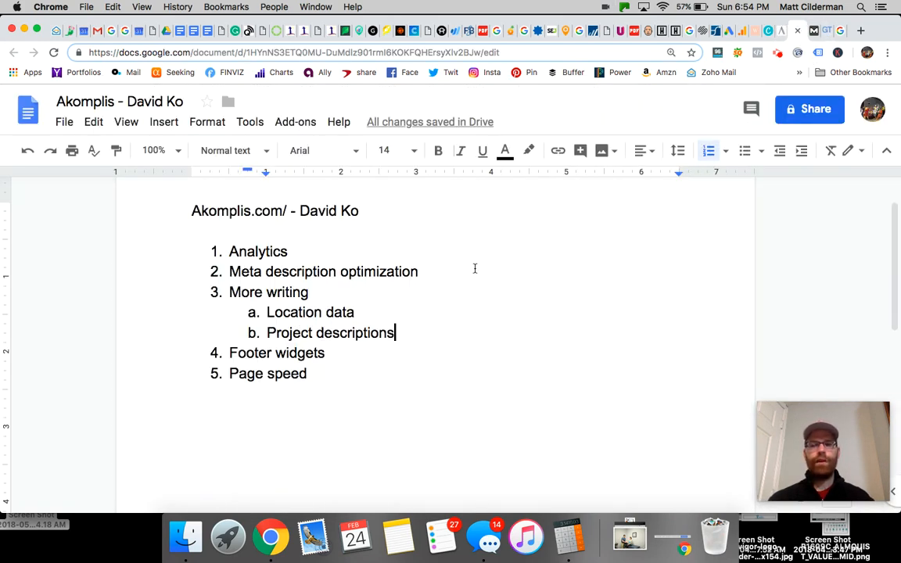
left_click(839, 28)
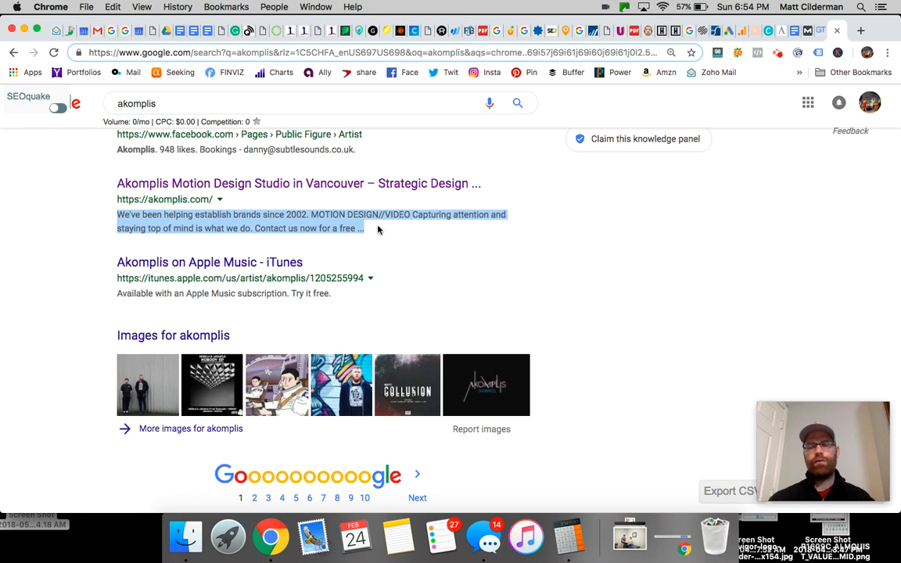
left_click(807, 33)
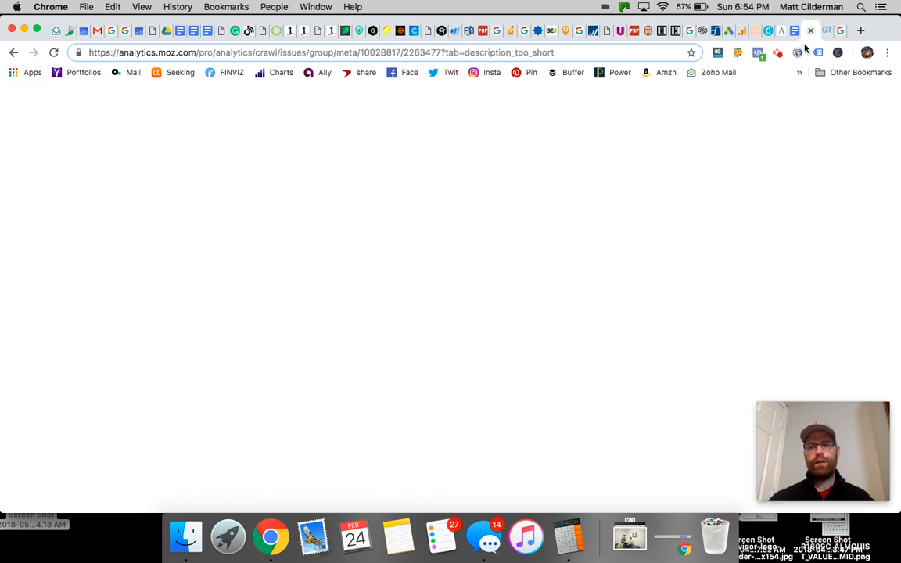
scroll(476, 342, "down", 3)
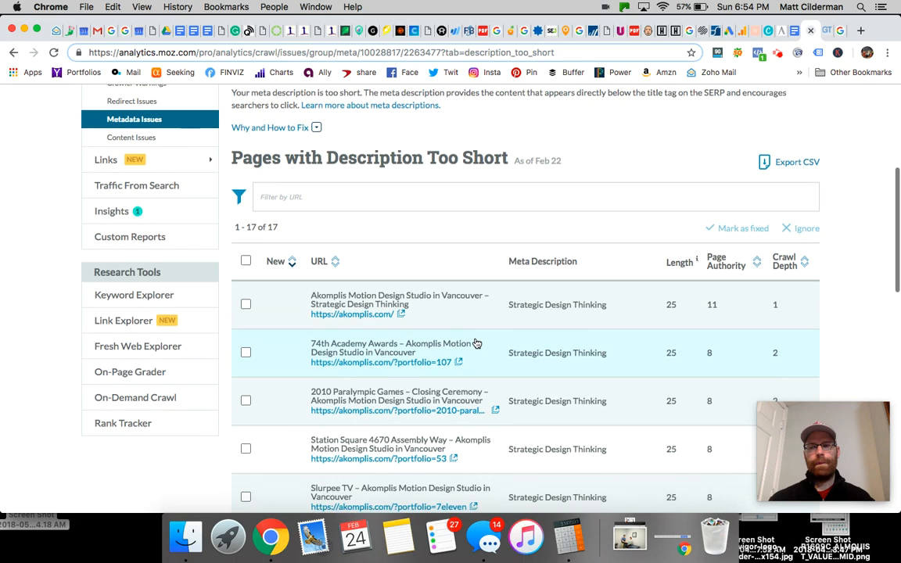
scroll(476, 341, "down", 2)
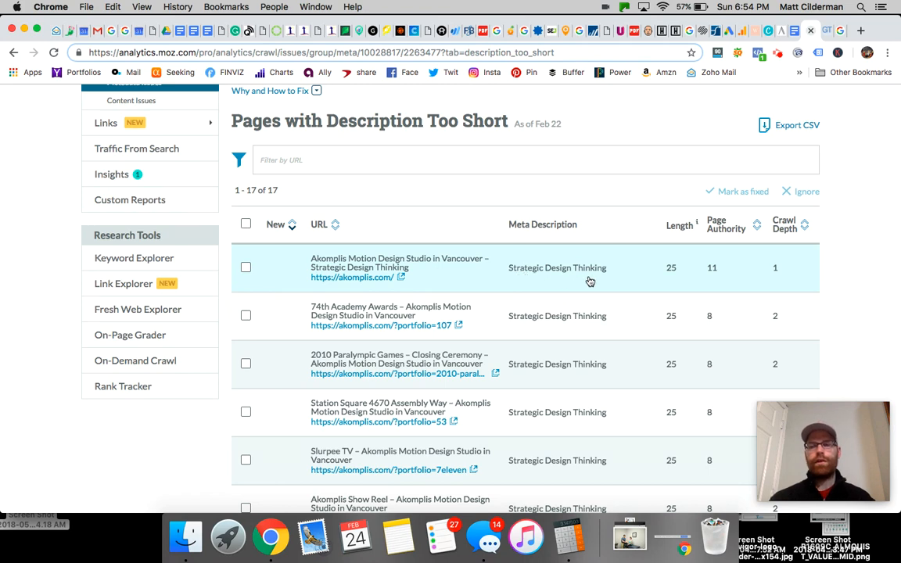
- Reread the akomplis.com snippet in the Google results and review the audit outline down to the Html tags item
left_click(837, 33)
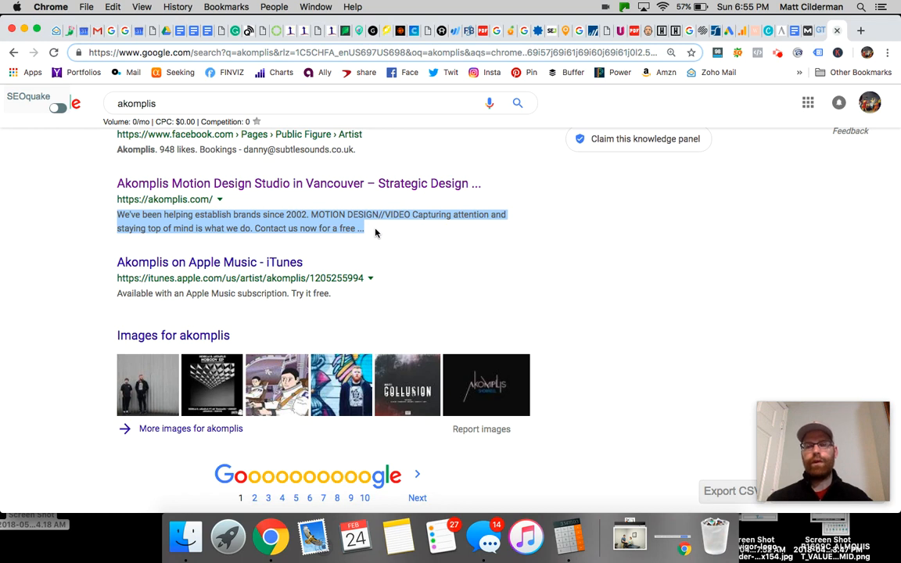
left_click(794, 32)
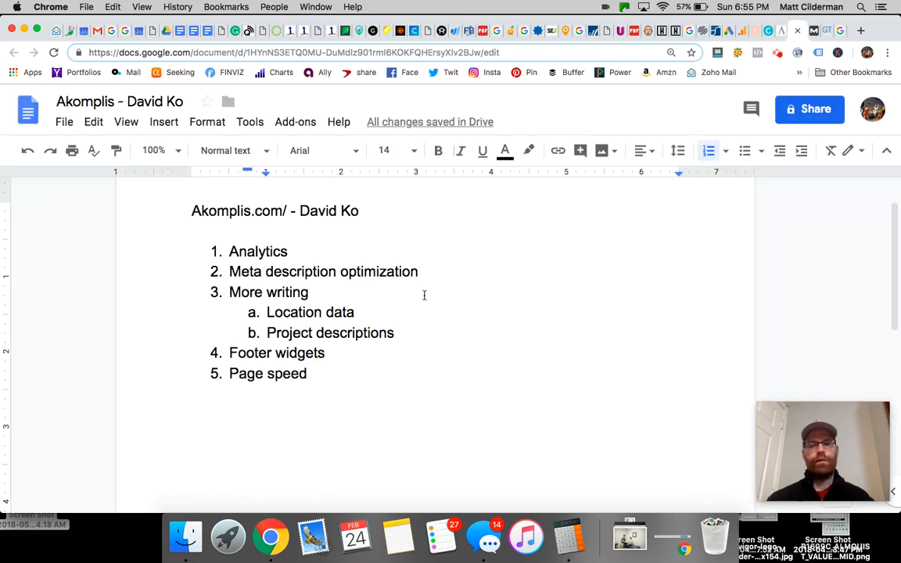
scroll(424, 295, "down", 1)
scroll(424, 295, "down", 3)
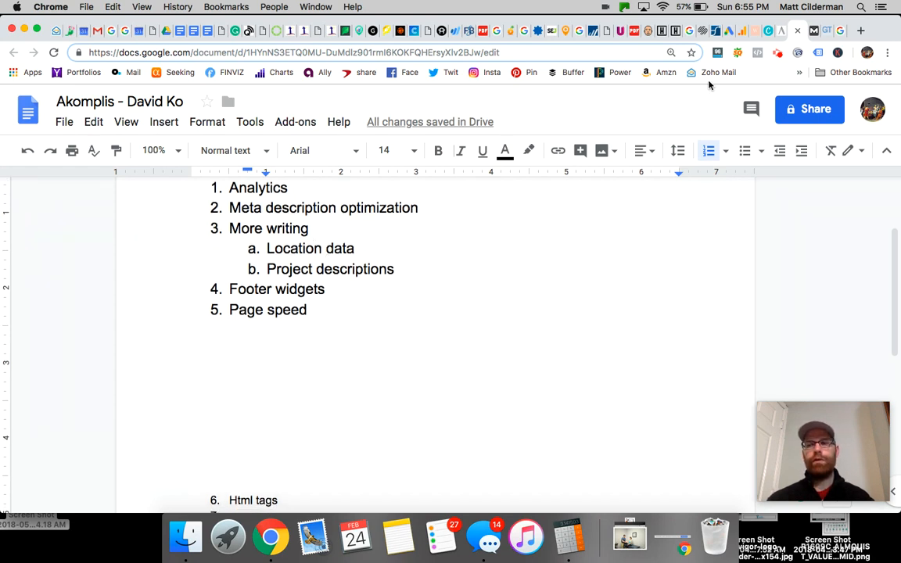
- Compare the Google listing for akomplis.com with the site's intro text, portfolio grid and footer copyright line
left_click(838, 30)
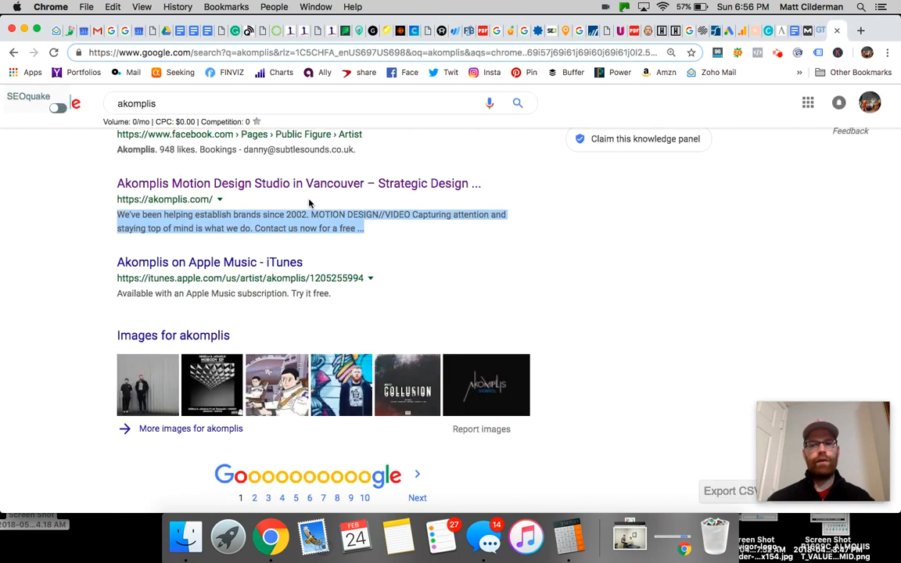
left_click(782, 31)
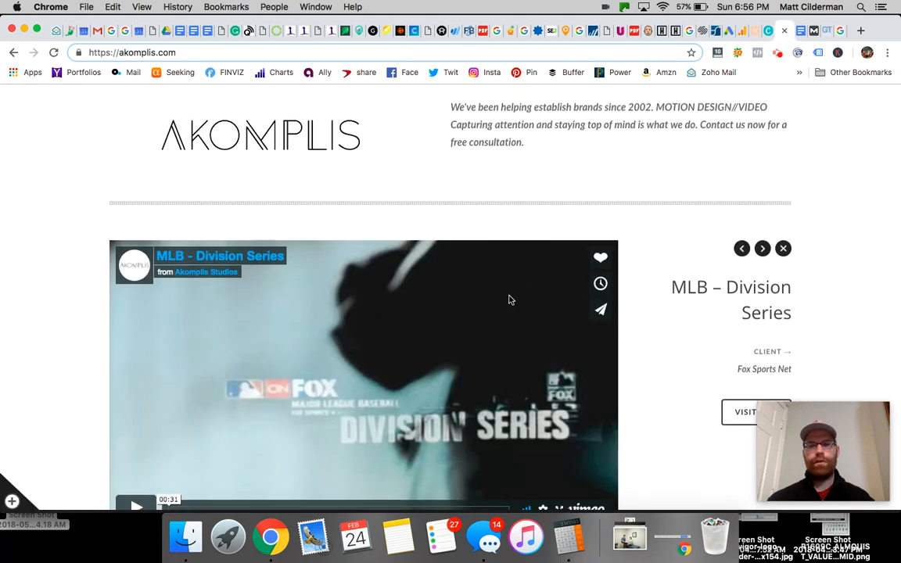
scroll(510, 300, "down", 5)
scroll(509, 300, "down", 5)
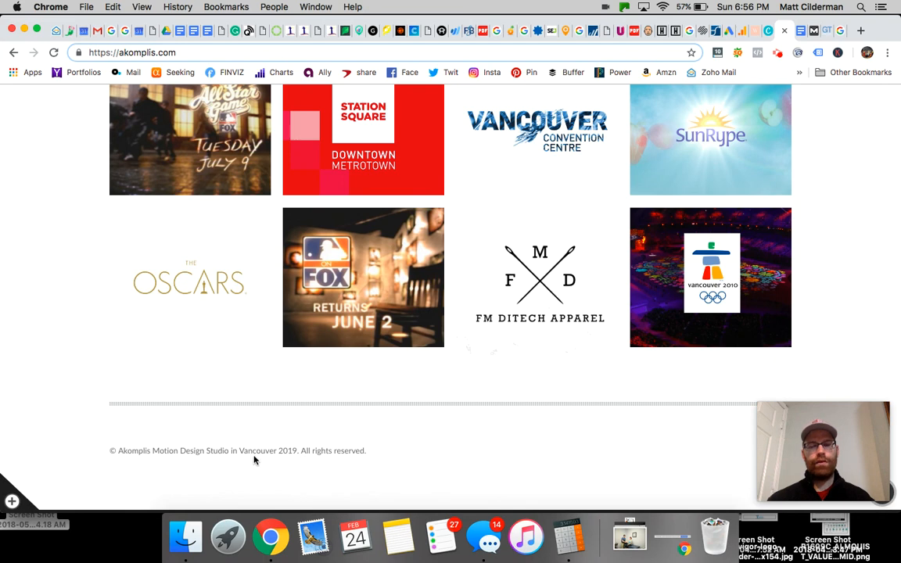
scroll(373, 453, "up", 10)
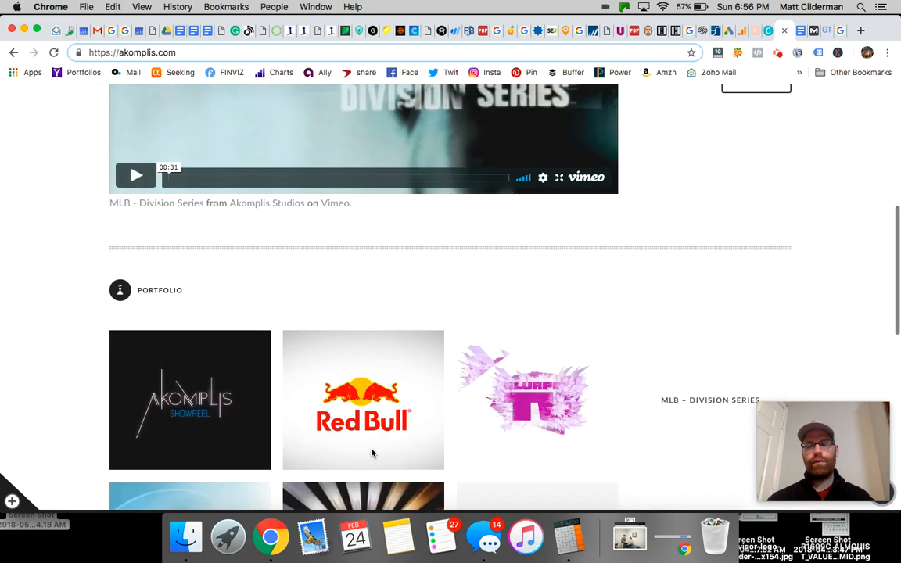
scroll(372, 453, "up", 1)
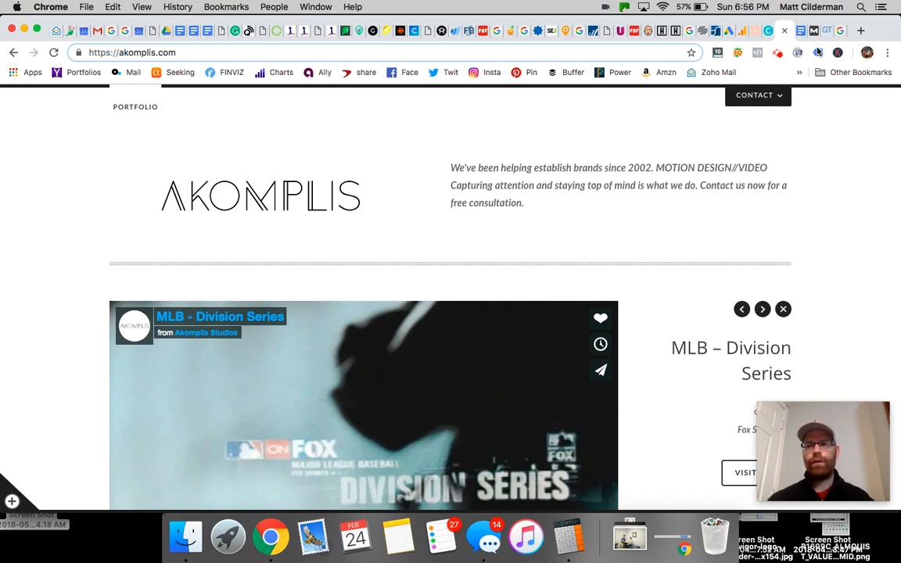
- Consult the audit outline, open the GTmetrix report for akomplis.com and examine its performance scores and PageSpeed recommendations
left_click(800, 31)
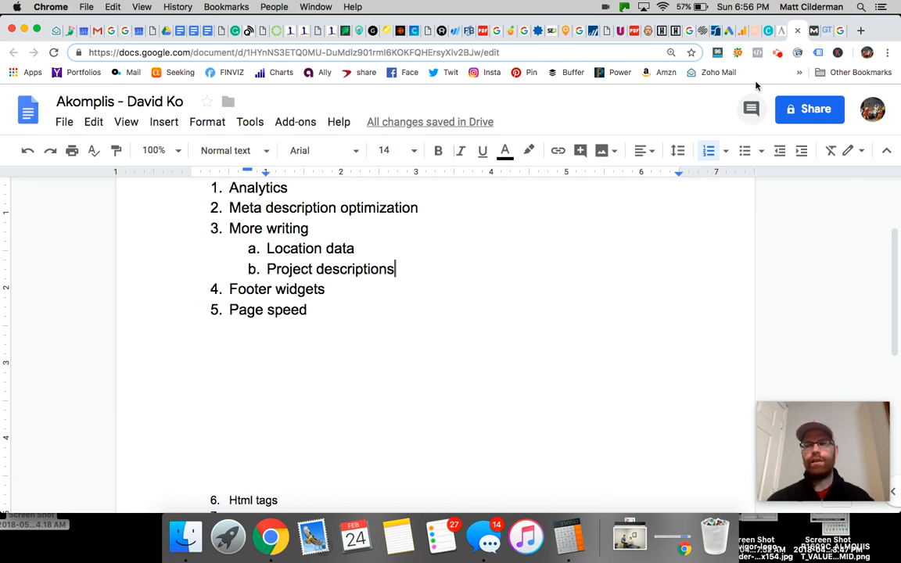
left_click(827, 31)
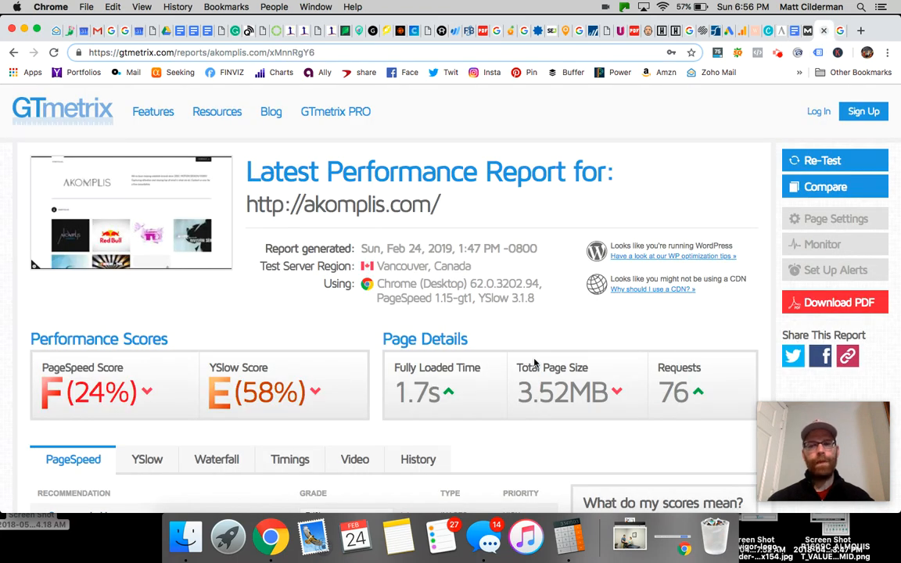
scroll(535, 362, "down", 5)
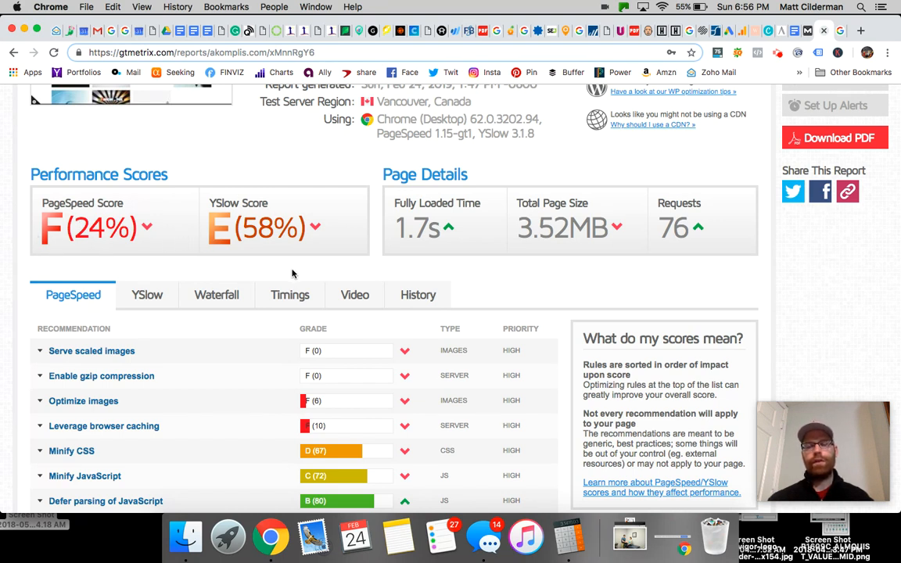
scroll(291, 273, "up", 2)
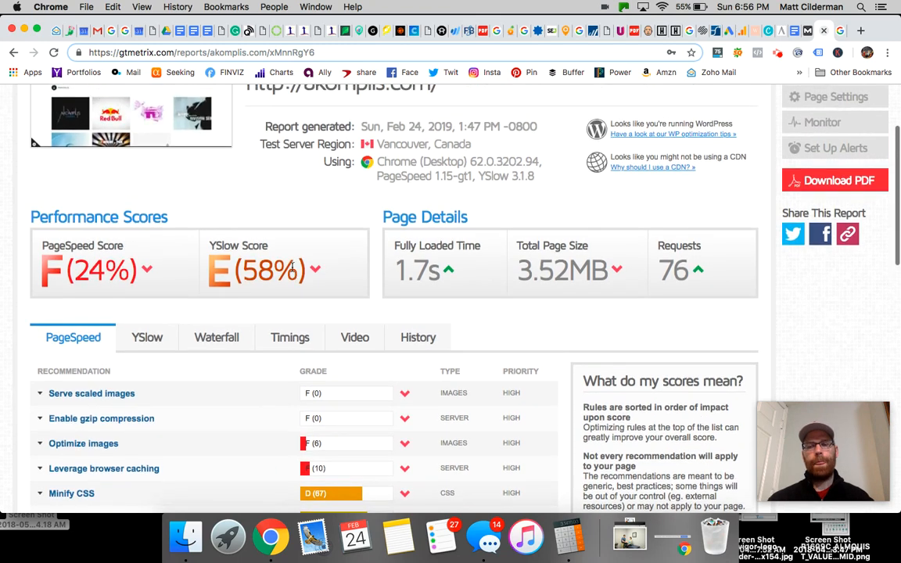
scroll(291, 274, "down", 4)
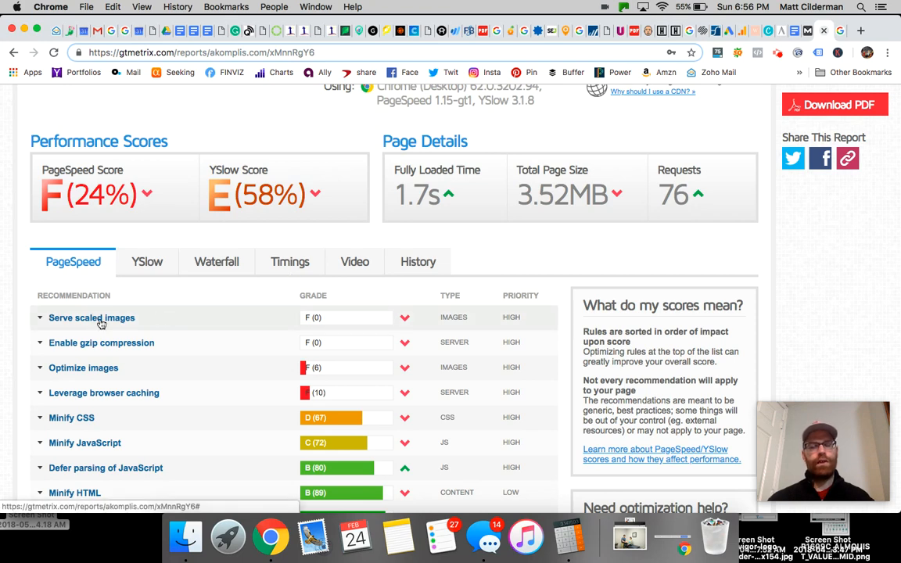
scroll(274, 227, "up", 10)
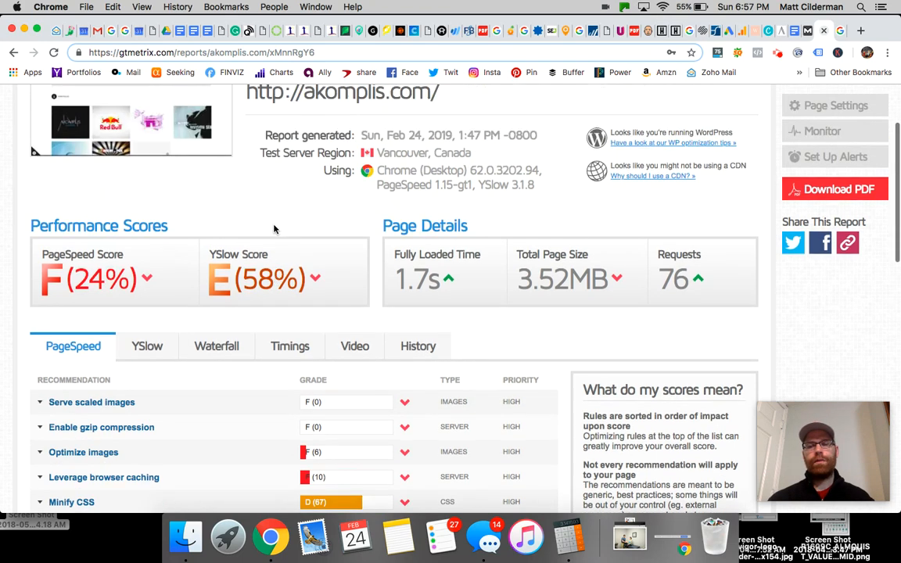
- Review the GTmetrix image, compression, caching and minification grades against the report's overall scores and page details
scroll(274, 227, "down", 1)
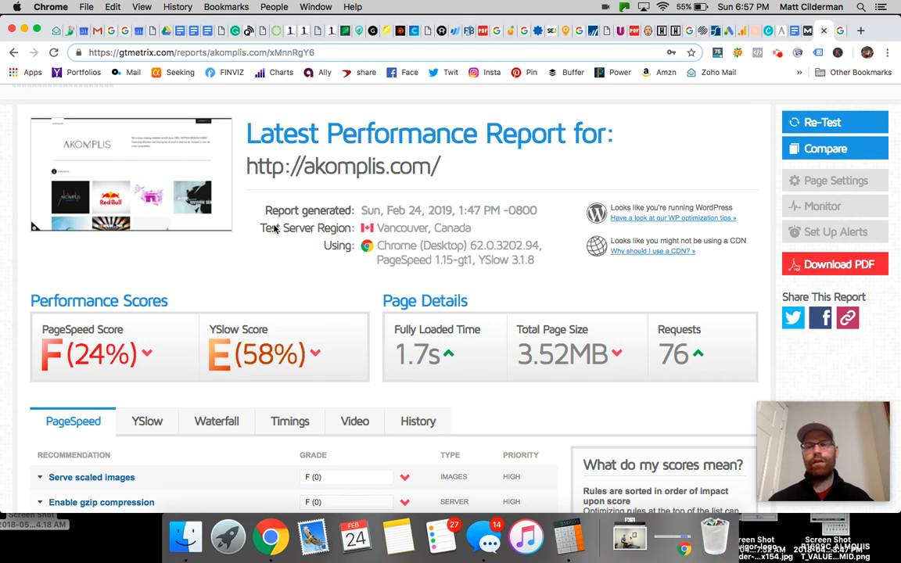
scroll(239, 277, "down", 5)
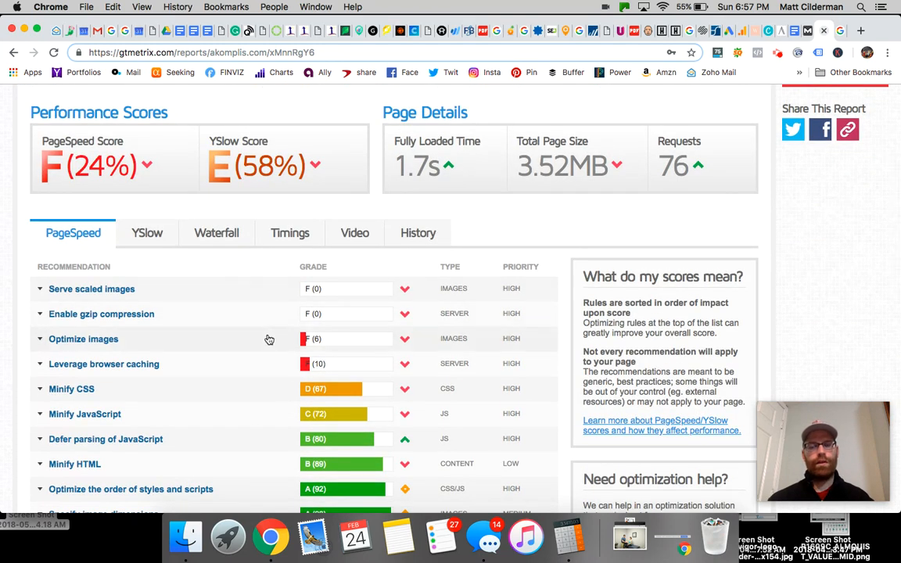
scroll(268, 339, "up", 4)
scroll(235, 344, "down", 4)
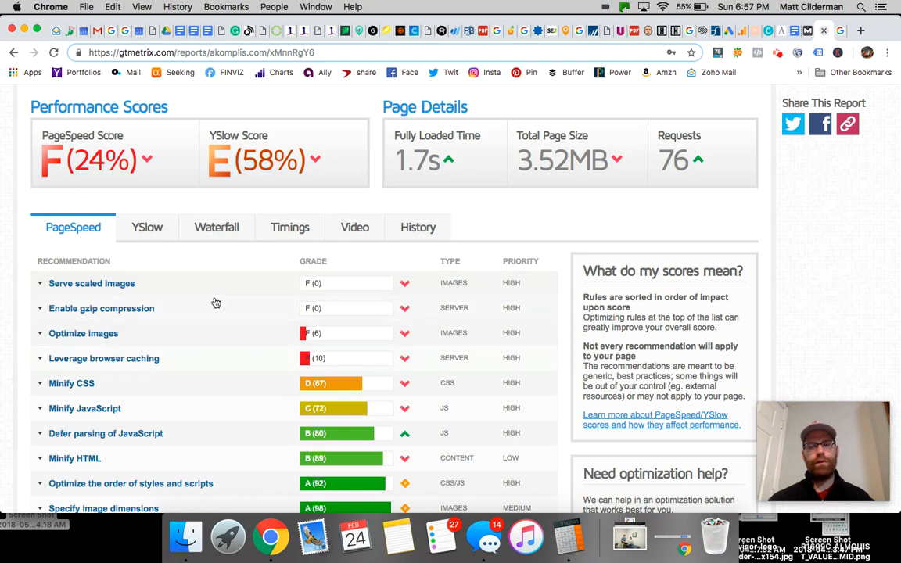
scroll(215, 303, "up", 6)
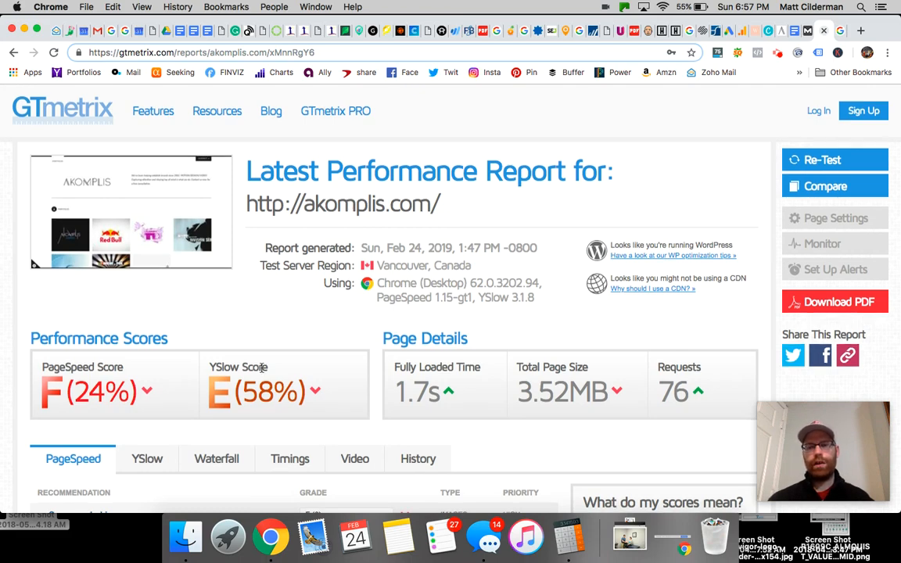
scroll(258, 373, "down", 5)
scroll(263, 374, "up", 5)
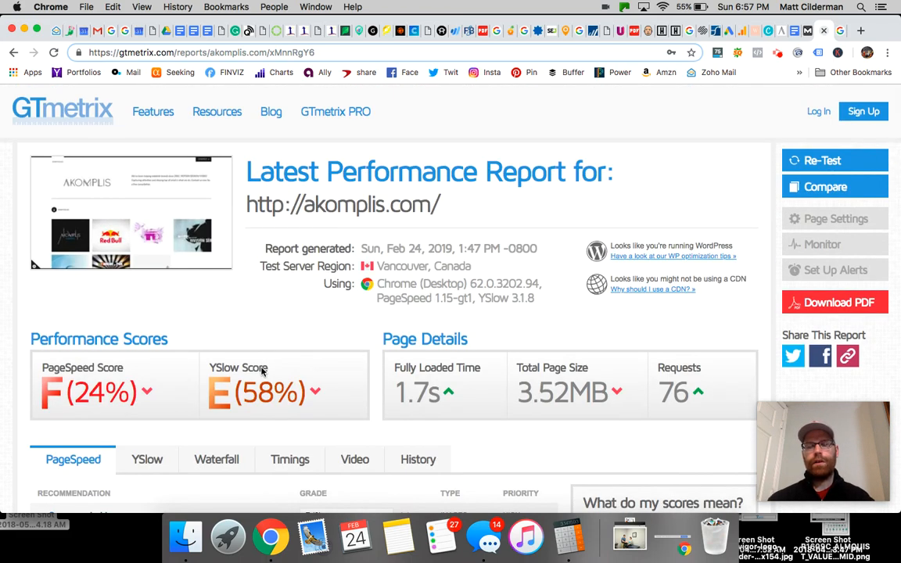